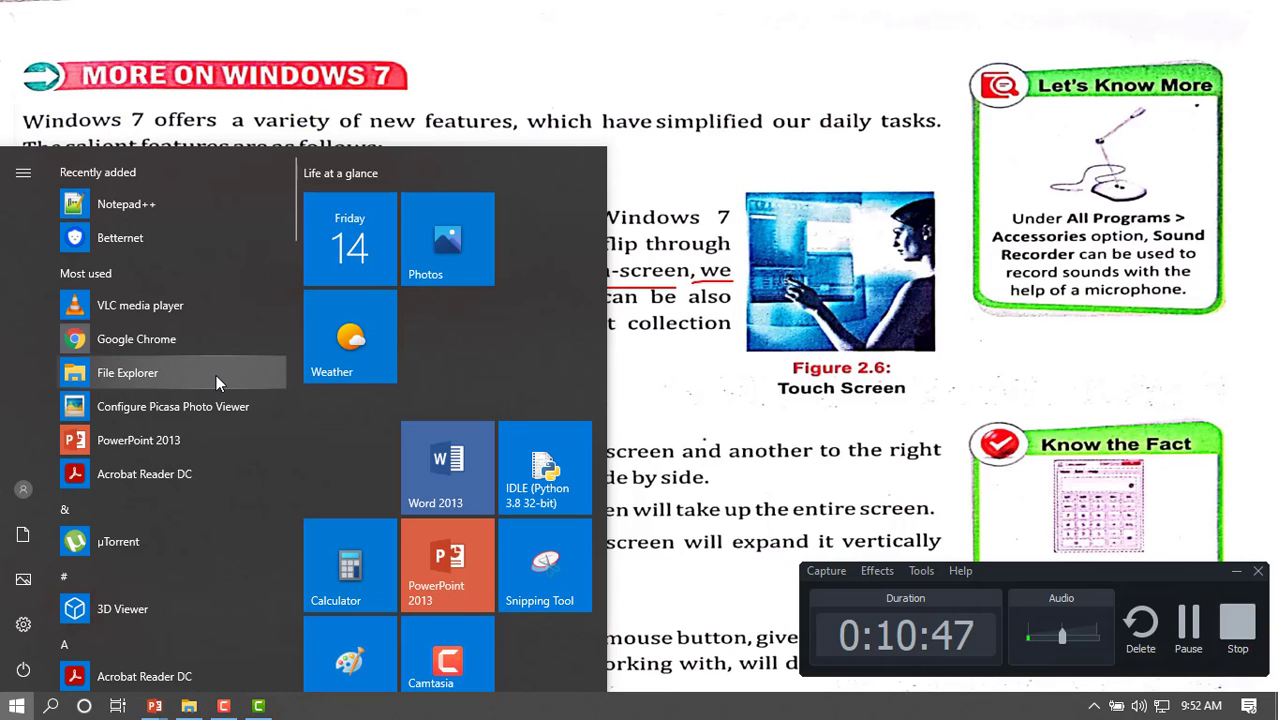
Step: Dismiss the Start menu, end the slide show and discard its ink annotations
click(840, 420)
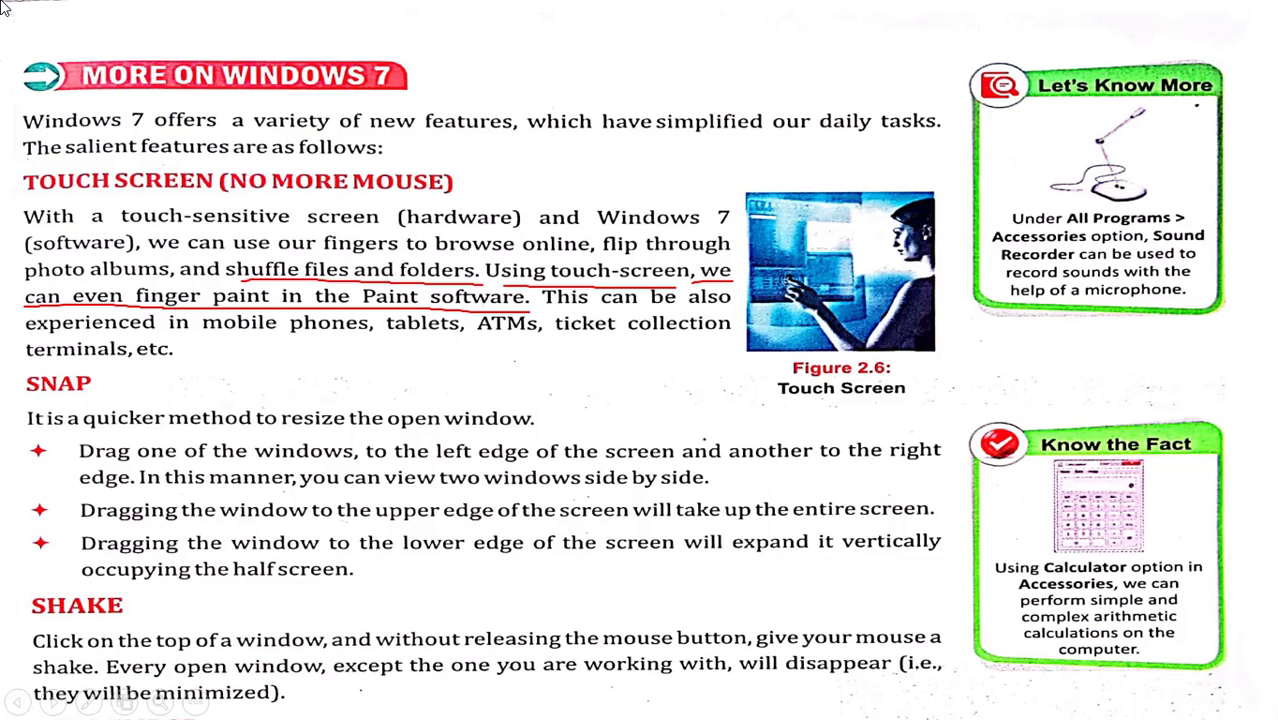
key(Escape)
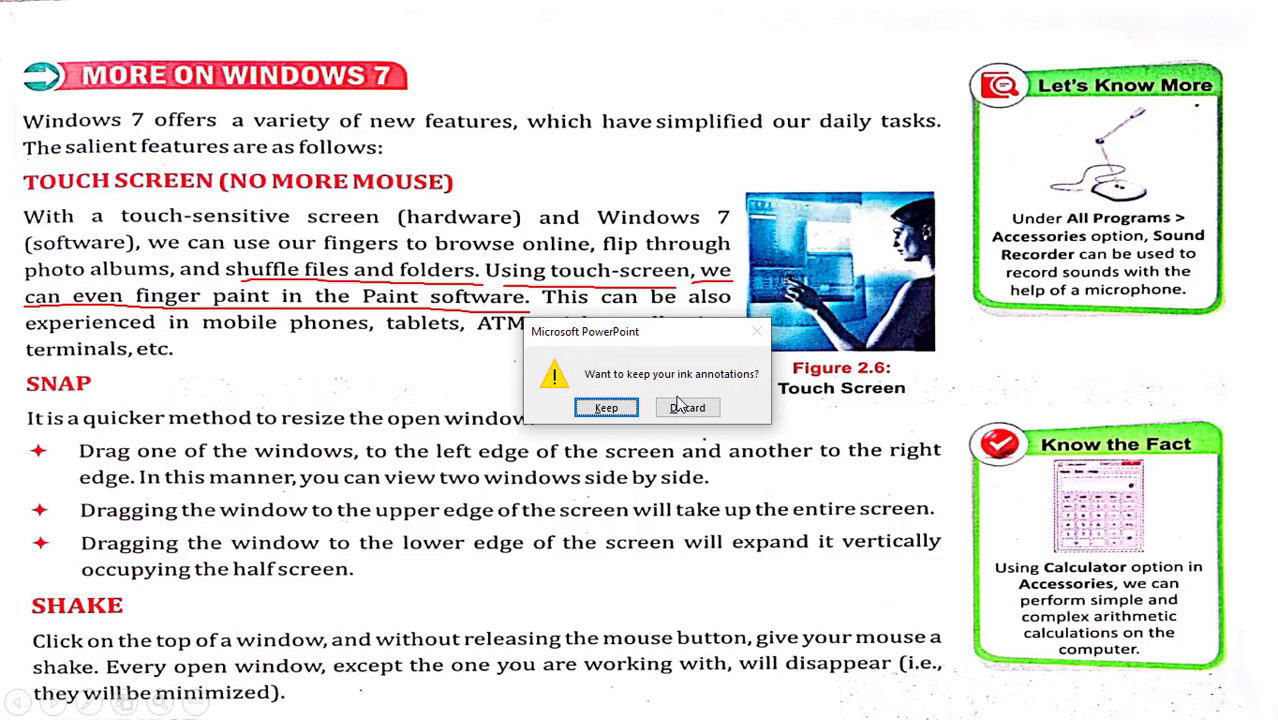
click(687, 407)
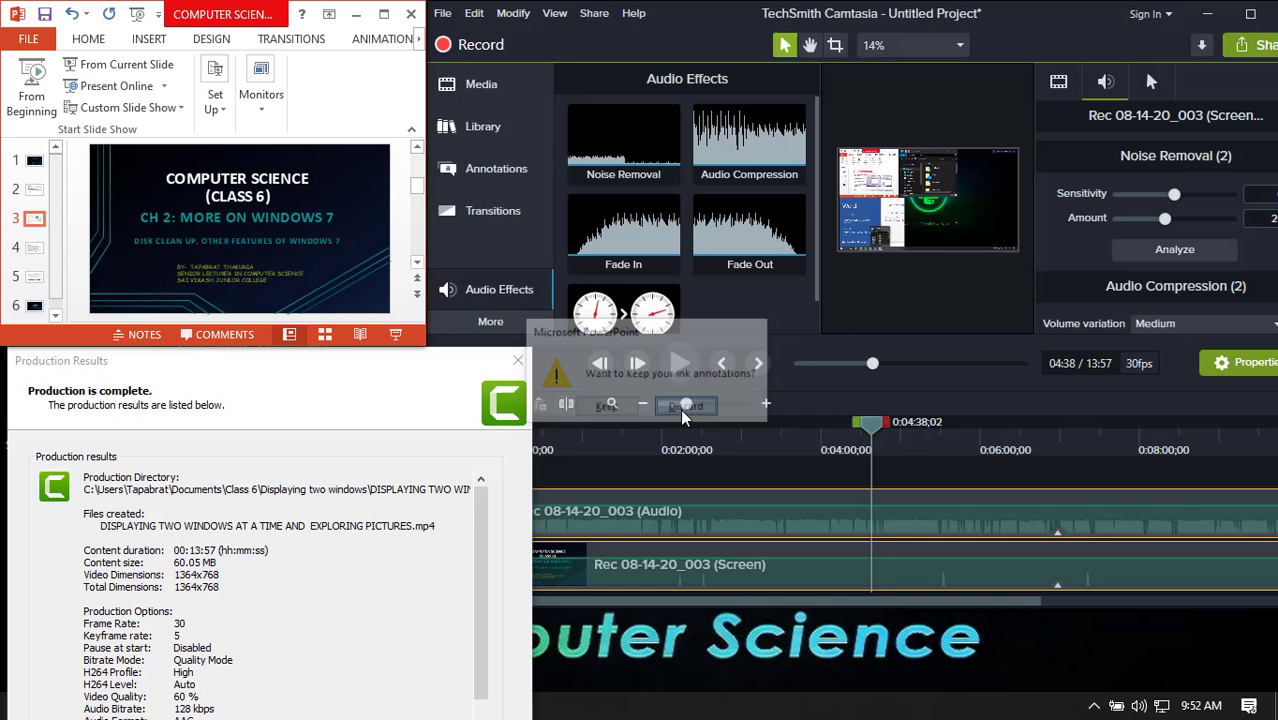
Step: Close the Camtasia Production Results dialog and minimize the Camtasia window
click(1206, 17)
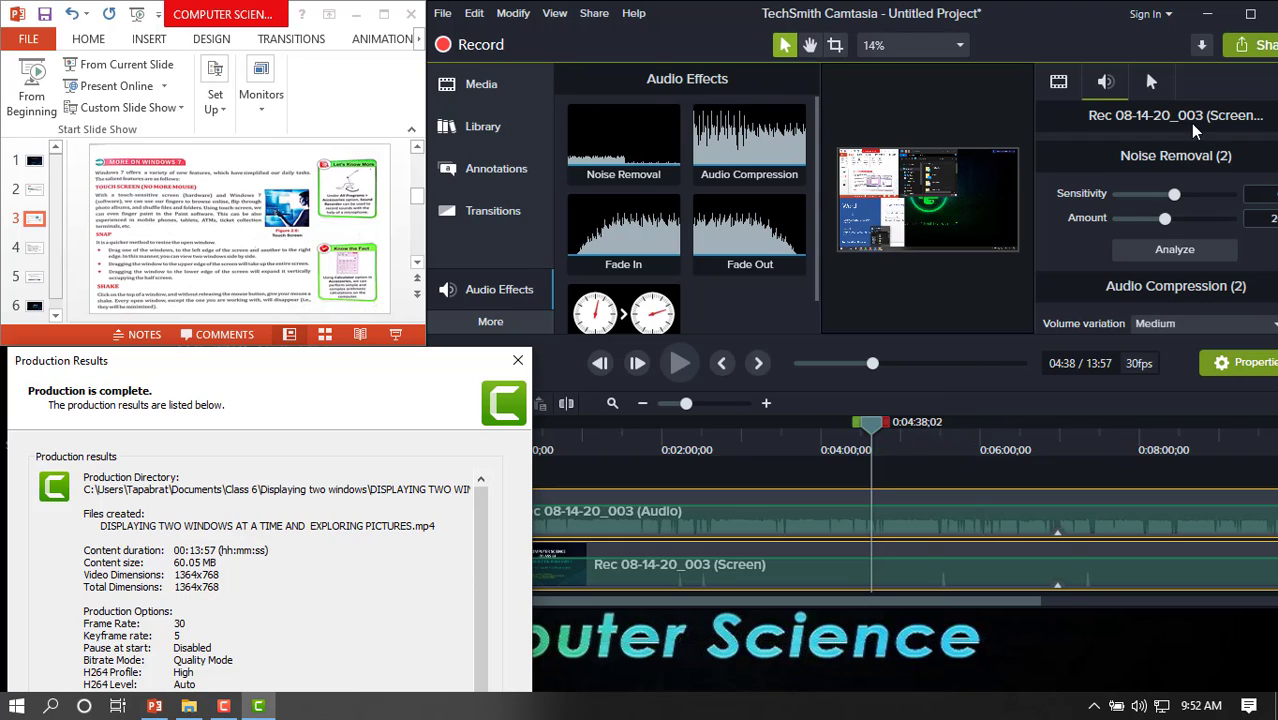
click(263, 208)
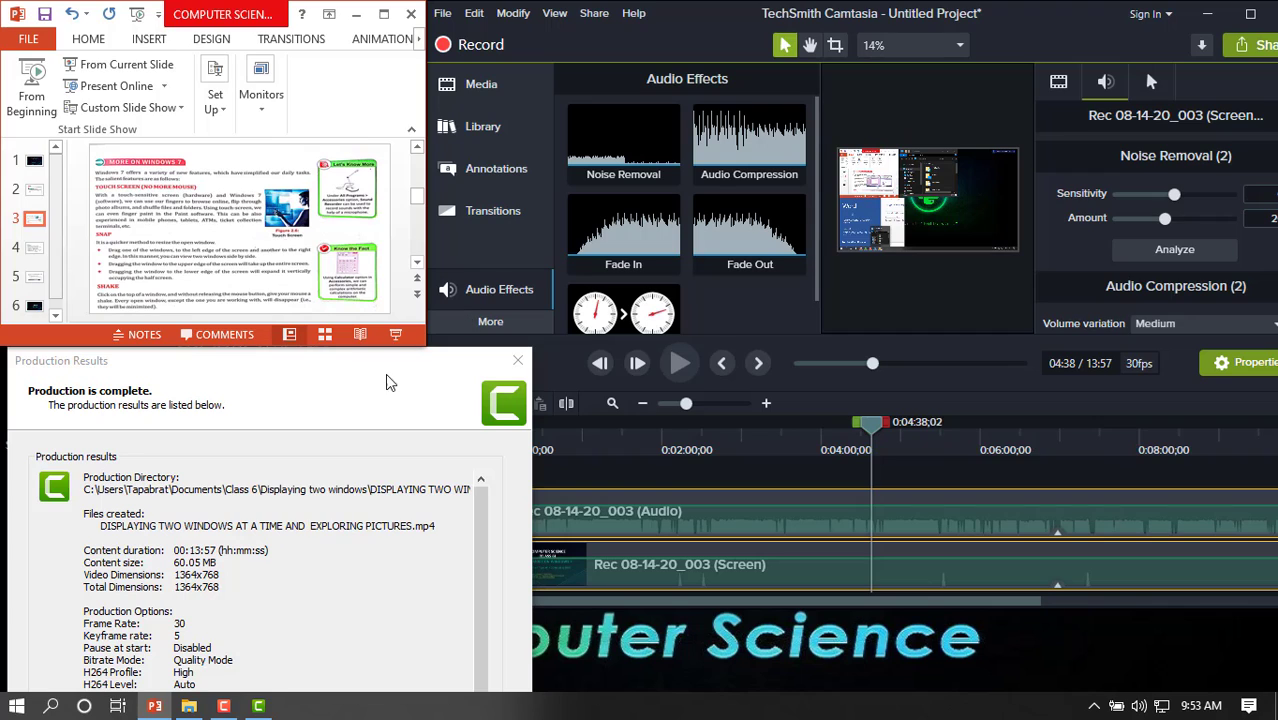
click(517, 360)
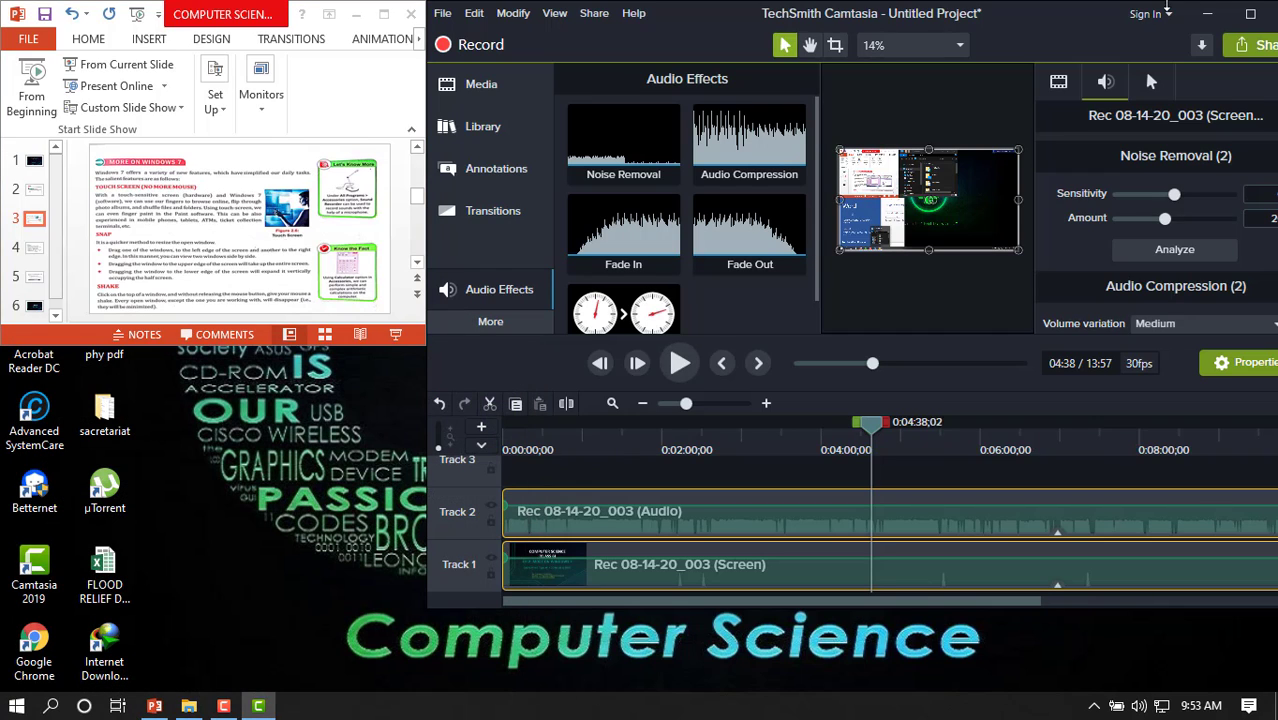
click(1207, 13)
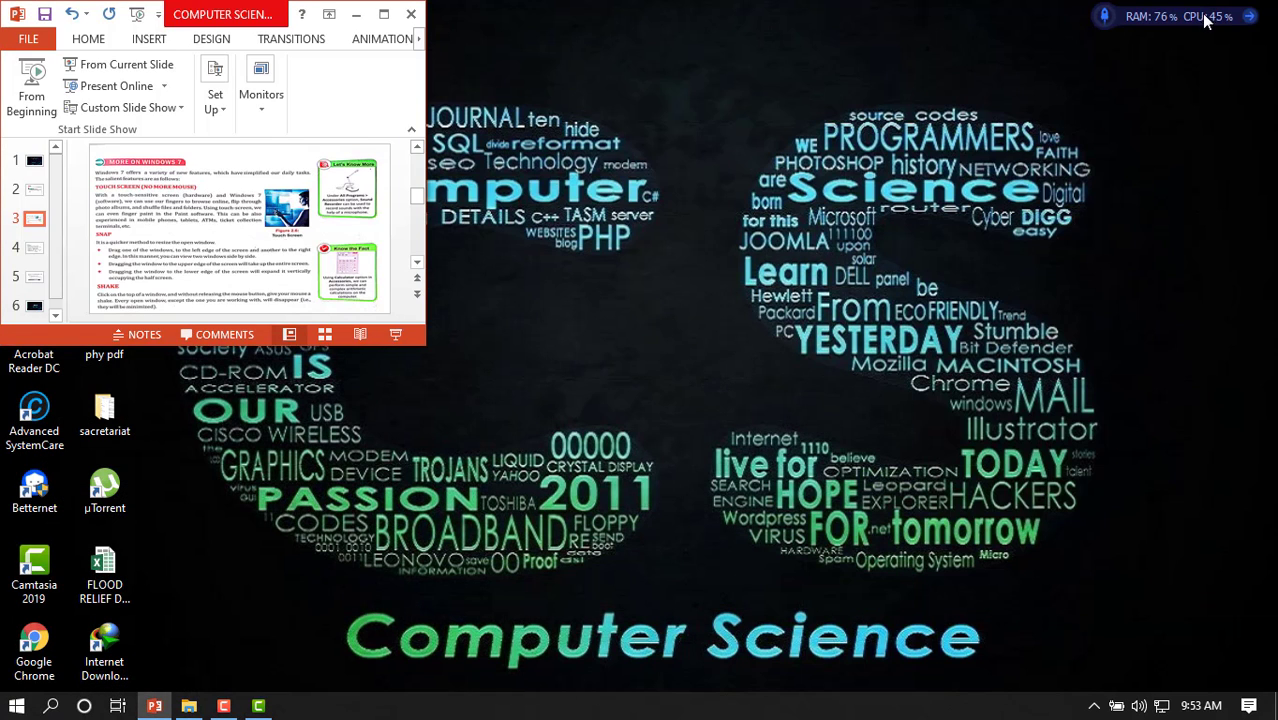
Step: Bring up the Class 6 folder window, restore it to its smaller size and move it below the presentation window
click(187, 706)
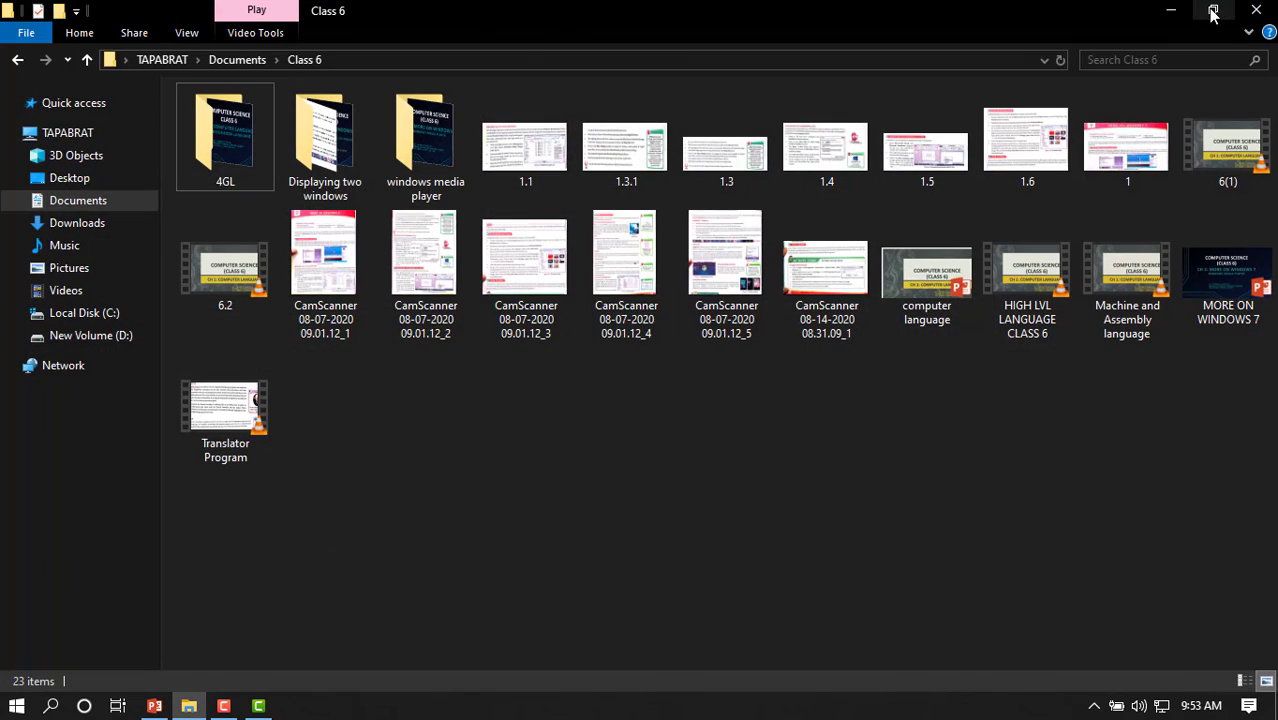
click(1213, 13)
drag(502, 44, 937, 31)
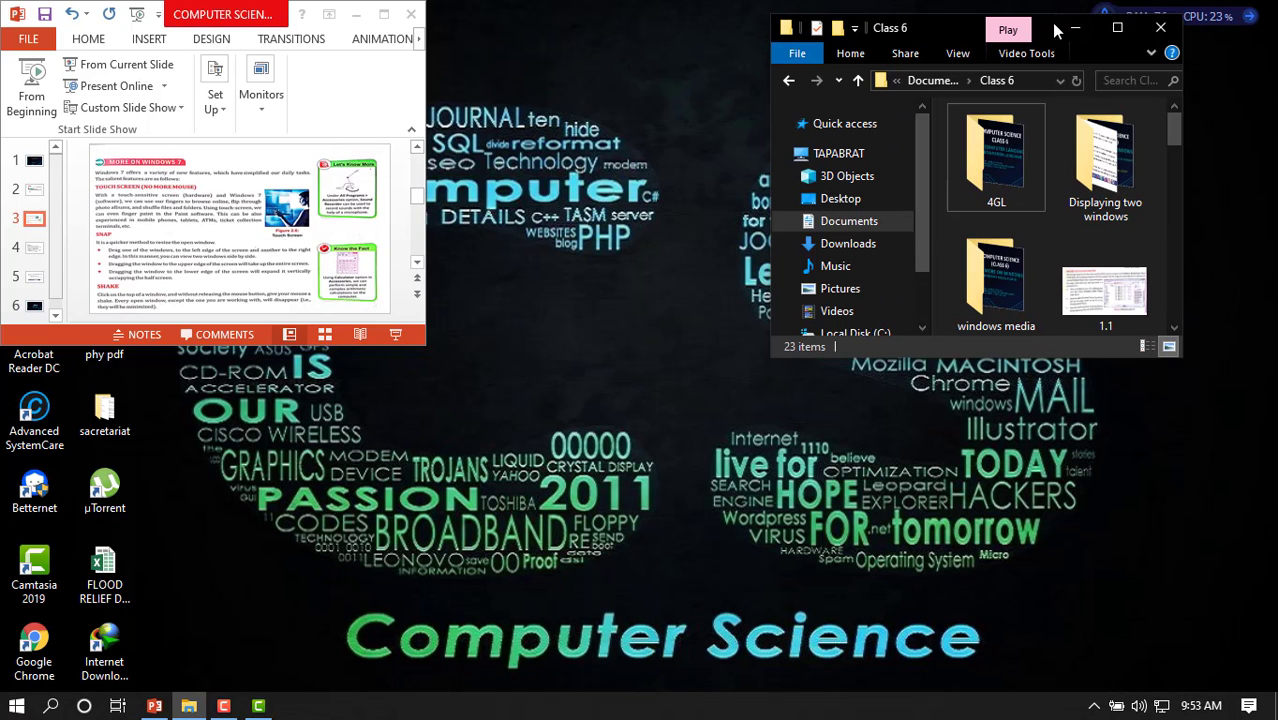
drag(955, 35, 593, 374)
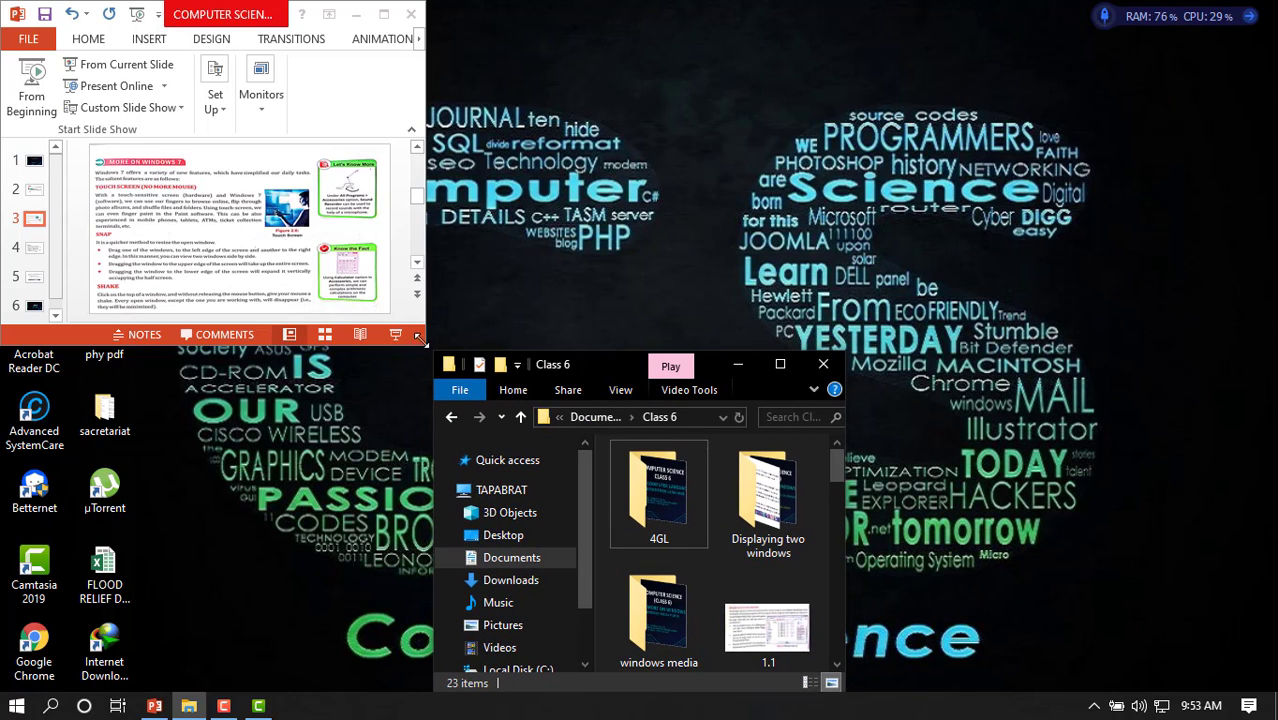
Step: Widen the presentation window to the full screen width and place the Class 6 window beneath it, widened to nearly the same width
drag(421, 165, 1036, 163)
drag(593, 370, 144, 365)
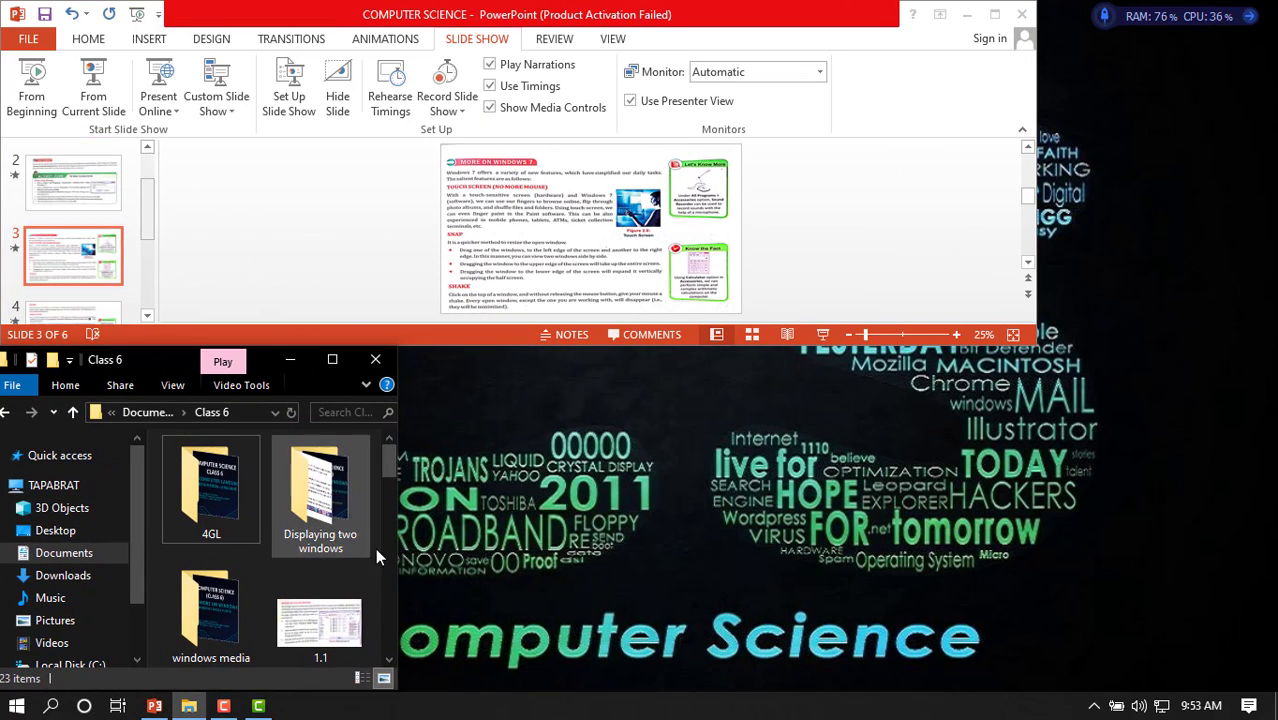
drag(398, 527, 1181, 537)
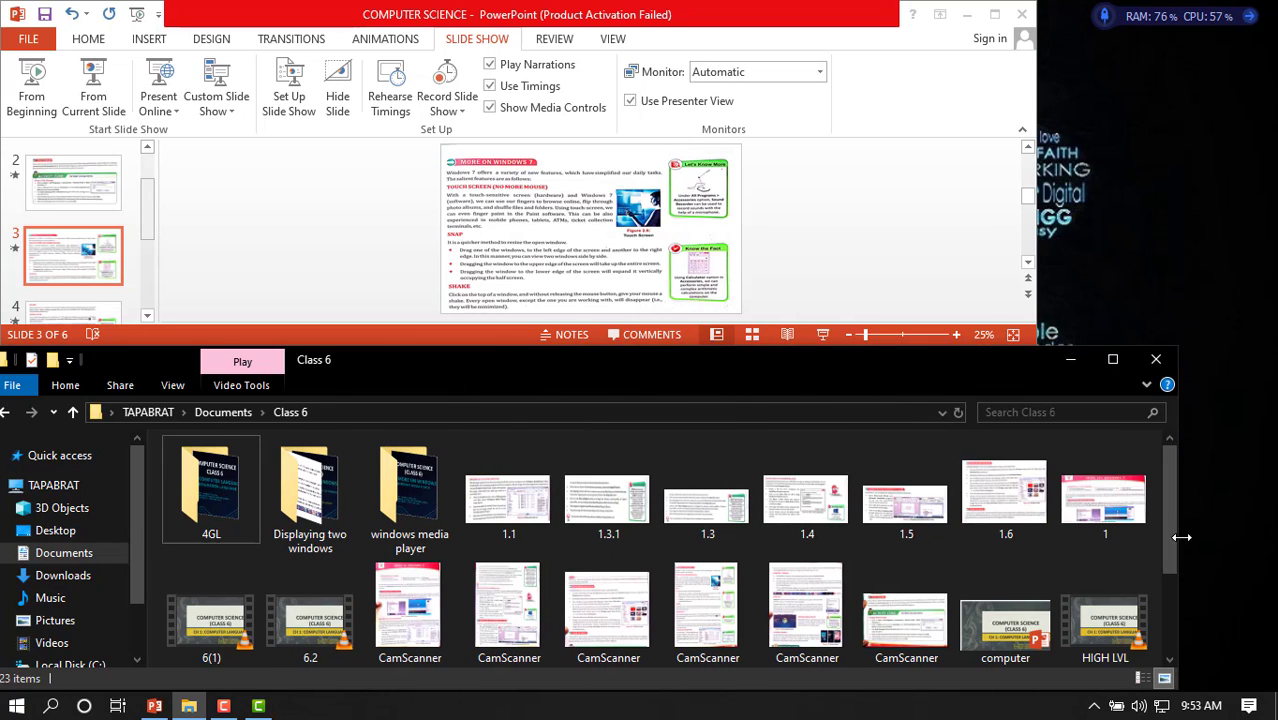
click(938, 232)
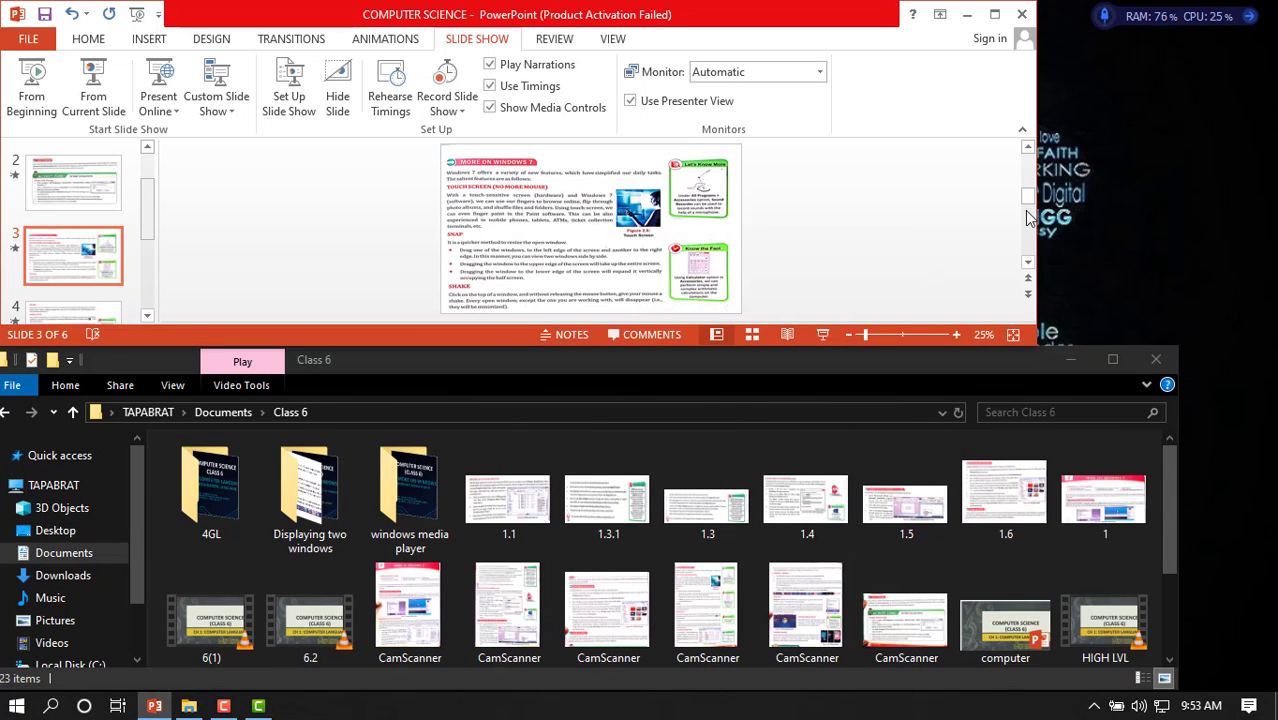
drag(1037, 150, 1276, 150)
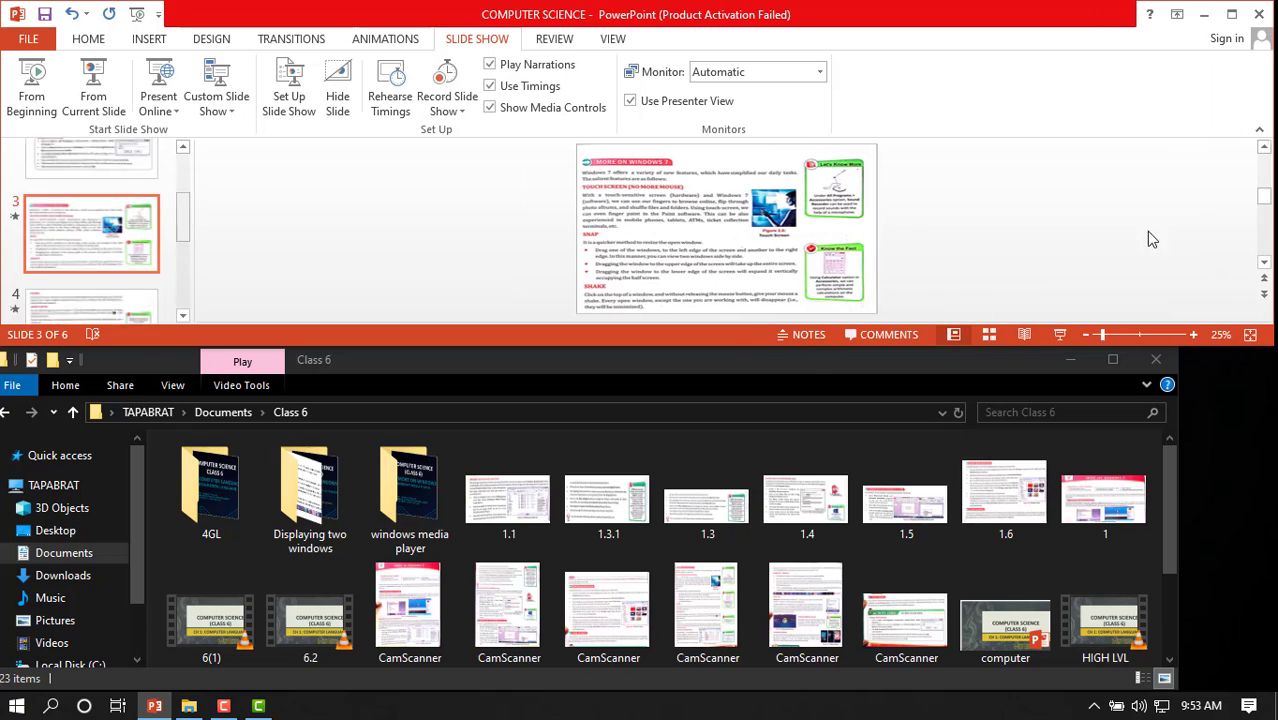
Step: Maximize the Class 6 folder window and restore it to its previous size
click(672, 417)
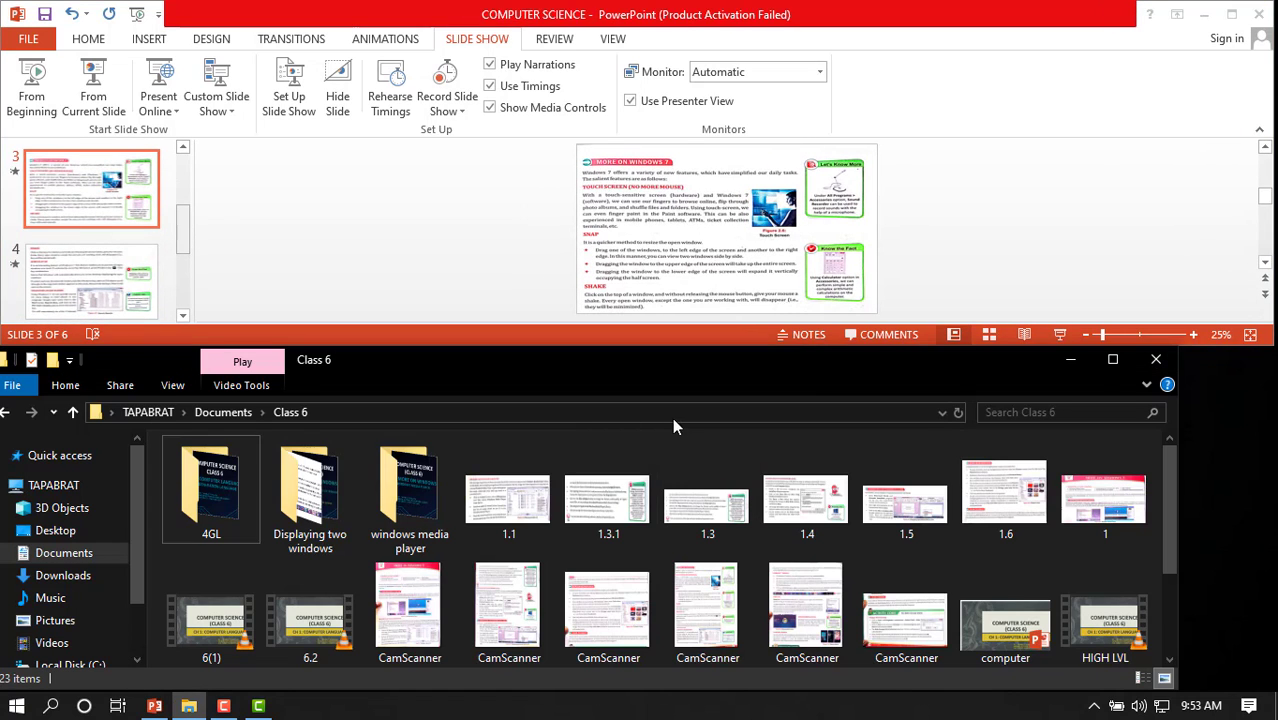
click(1111, 361)
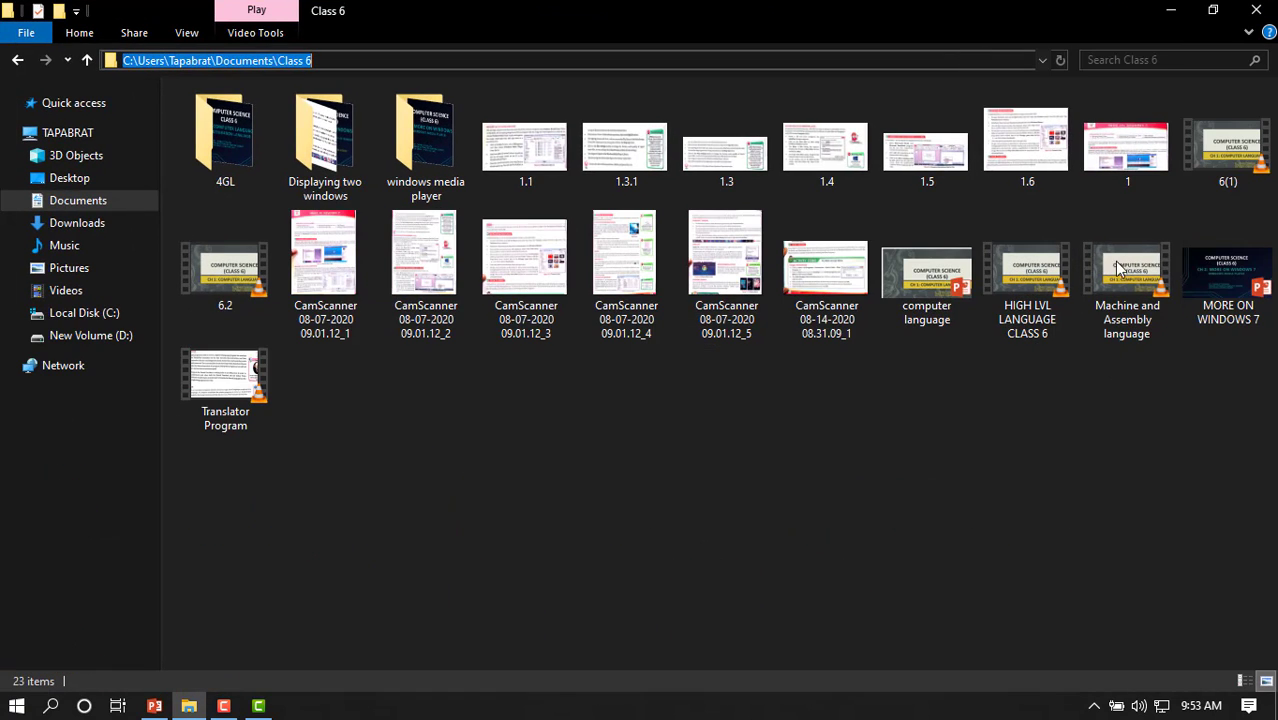
click(1212, 10)
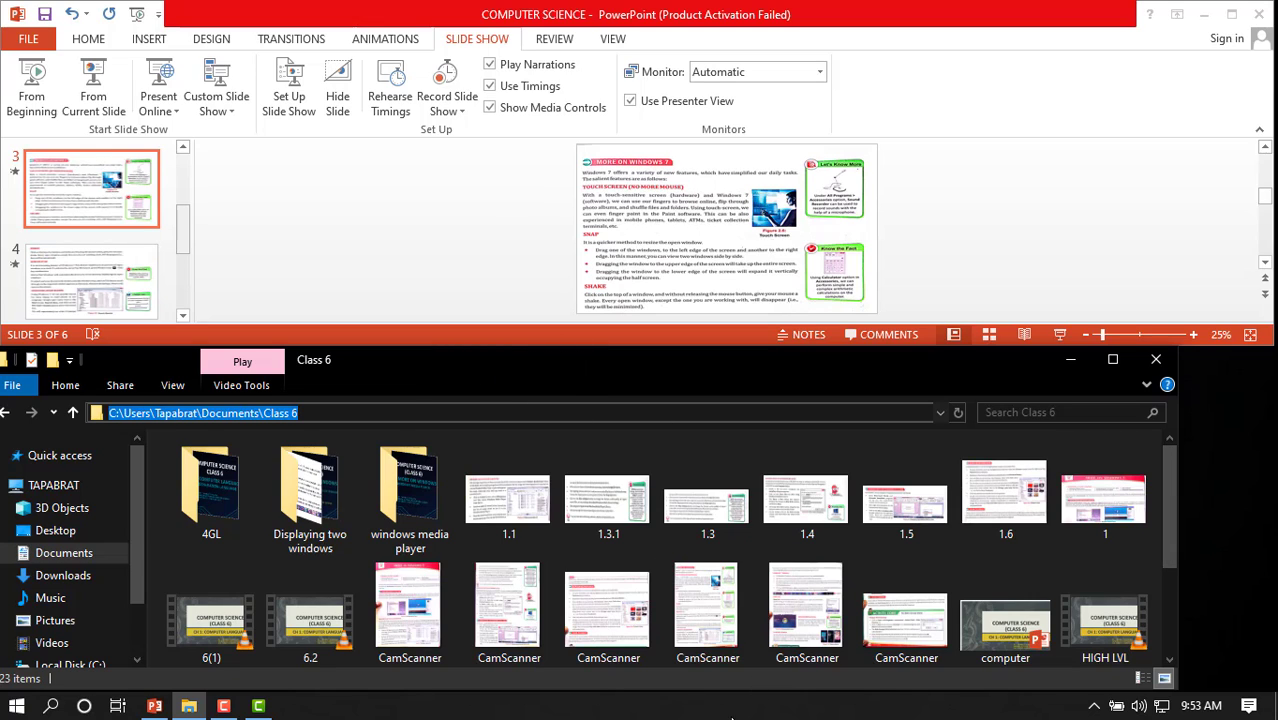
Step: Show the open windows stacked, and restack them after moving the Class 6 window over the presentation
right_click(728, 706)
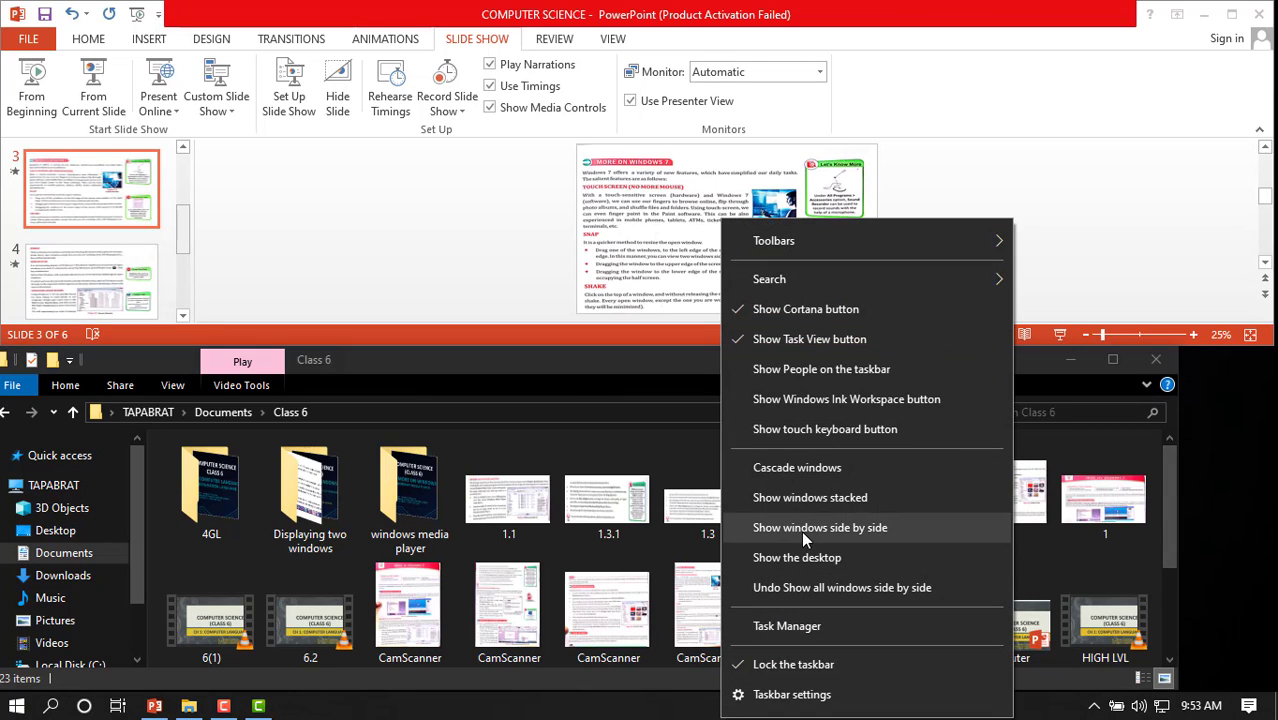
click(797, 498)
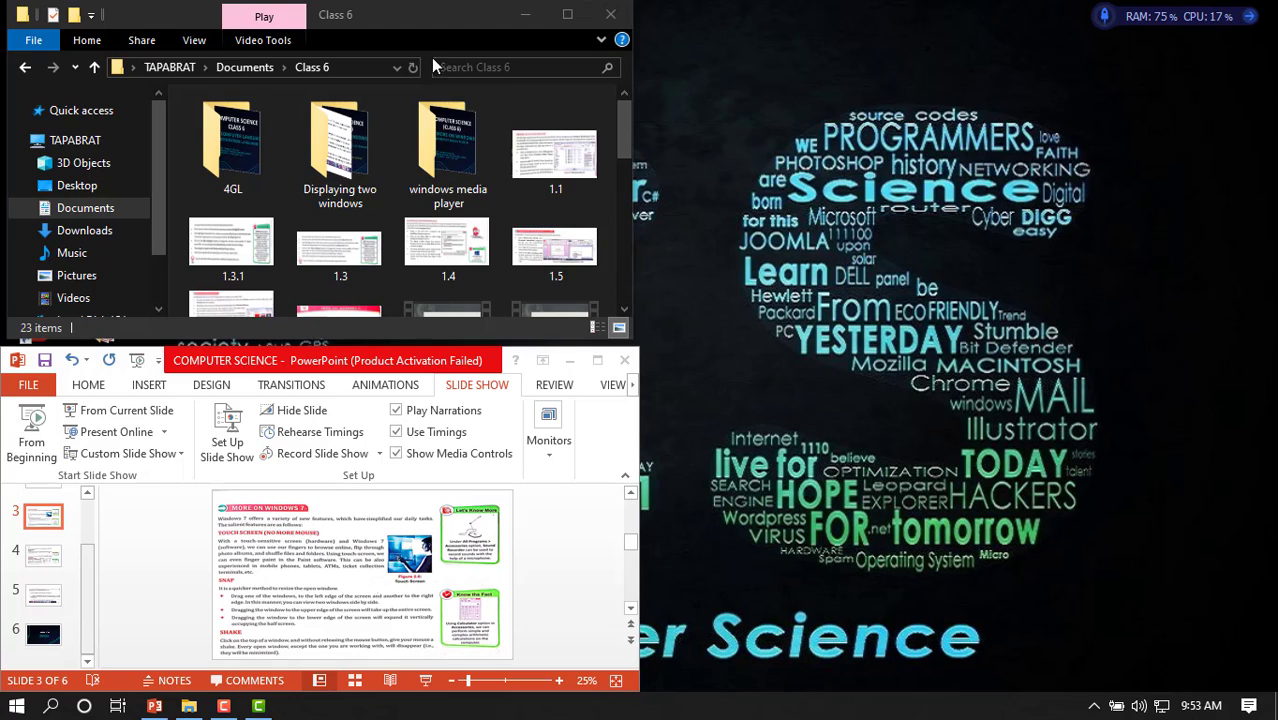
drag(408, 20, 430, 483)
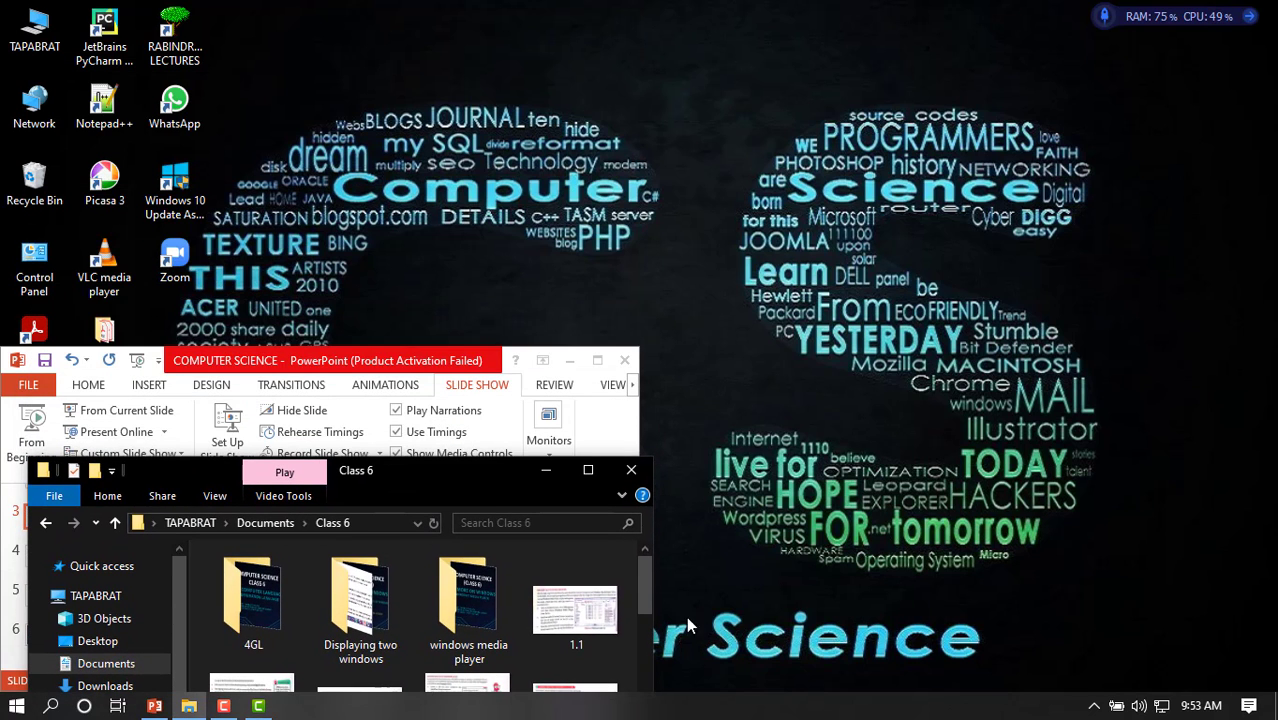
right_click(705, 716)
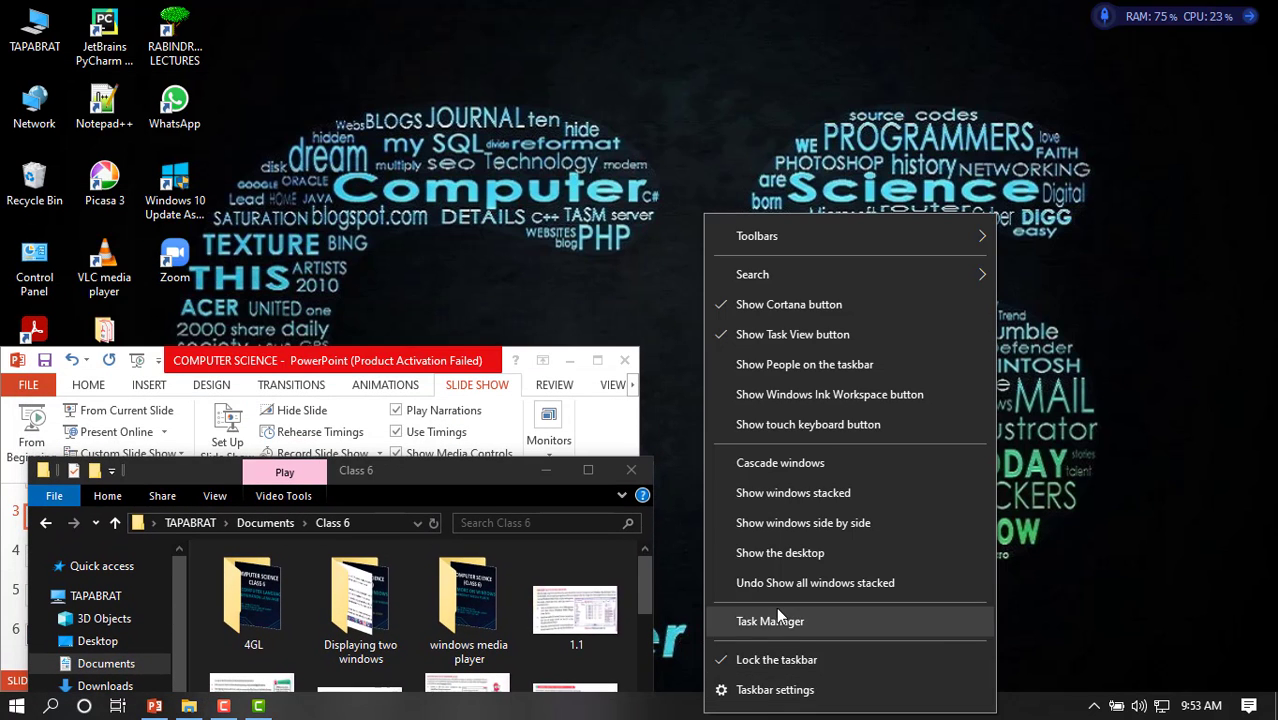
click(803, 490)
Step: Cascade the open windows and maximize the presentation window by snapping it to the upper edge of the screen
right_click(758, 712)
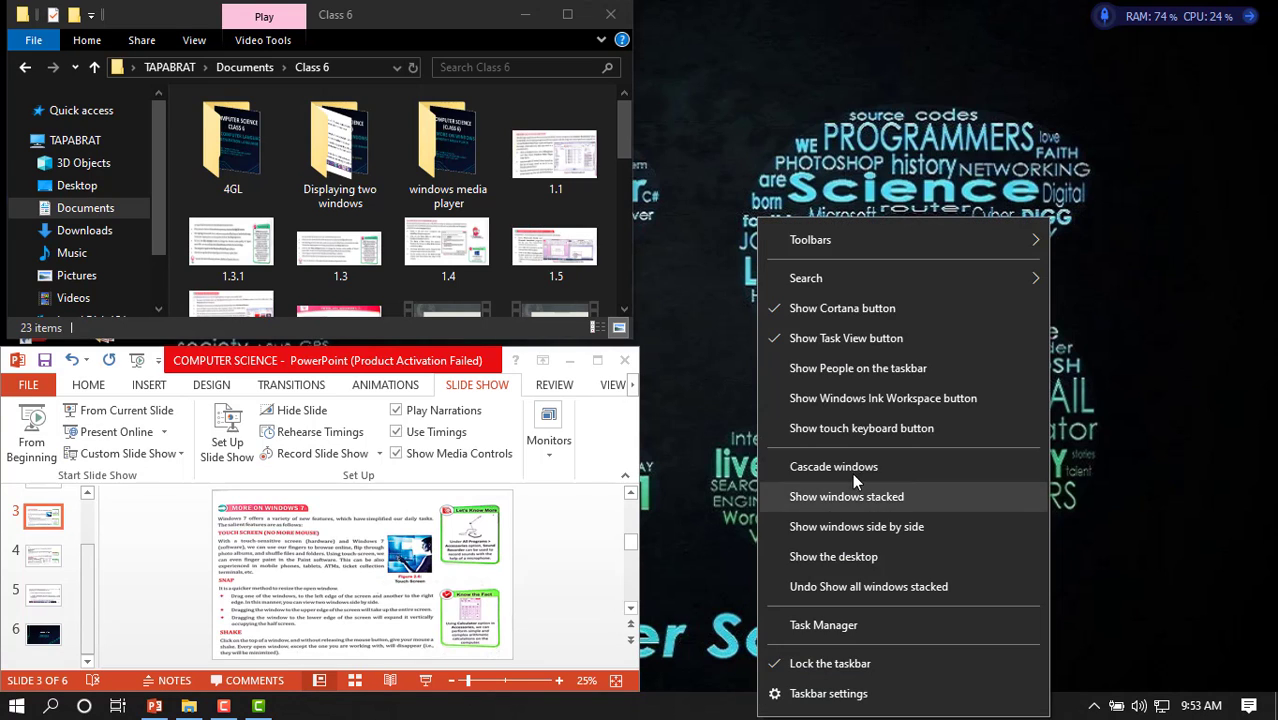
click(843, 468)
drag(855, 138, 840, 298)
drag(720, 88, 740, 2)
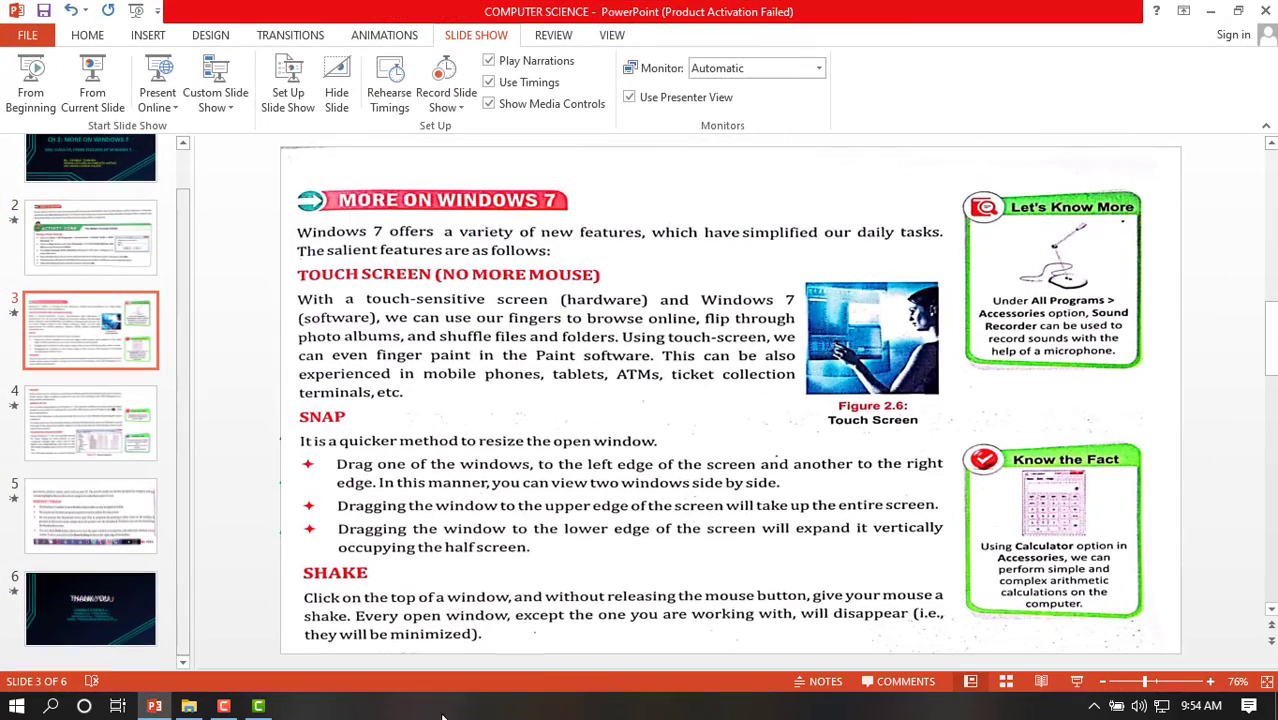
Step: Cascade the maximized presentation with the Class 6 window, and switch both windows to the stacked arrangement
right_click(470, 706)
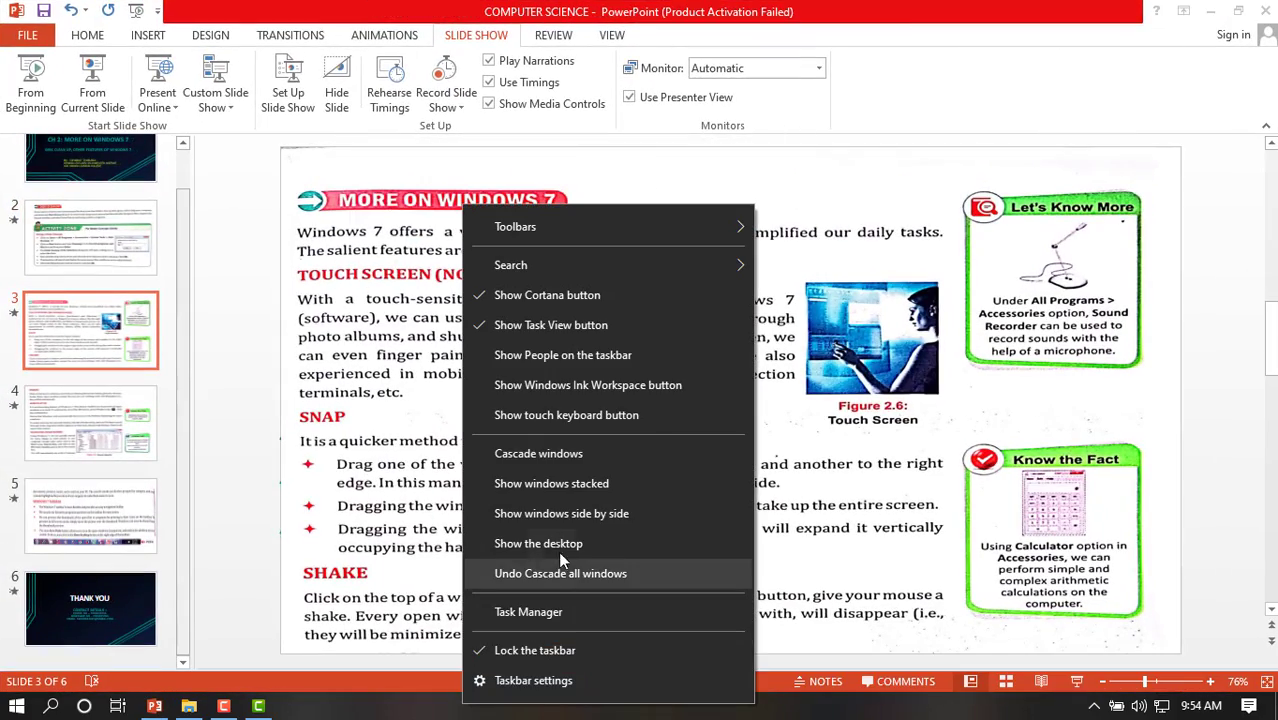
click(568, 455)
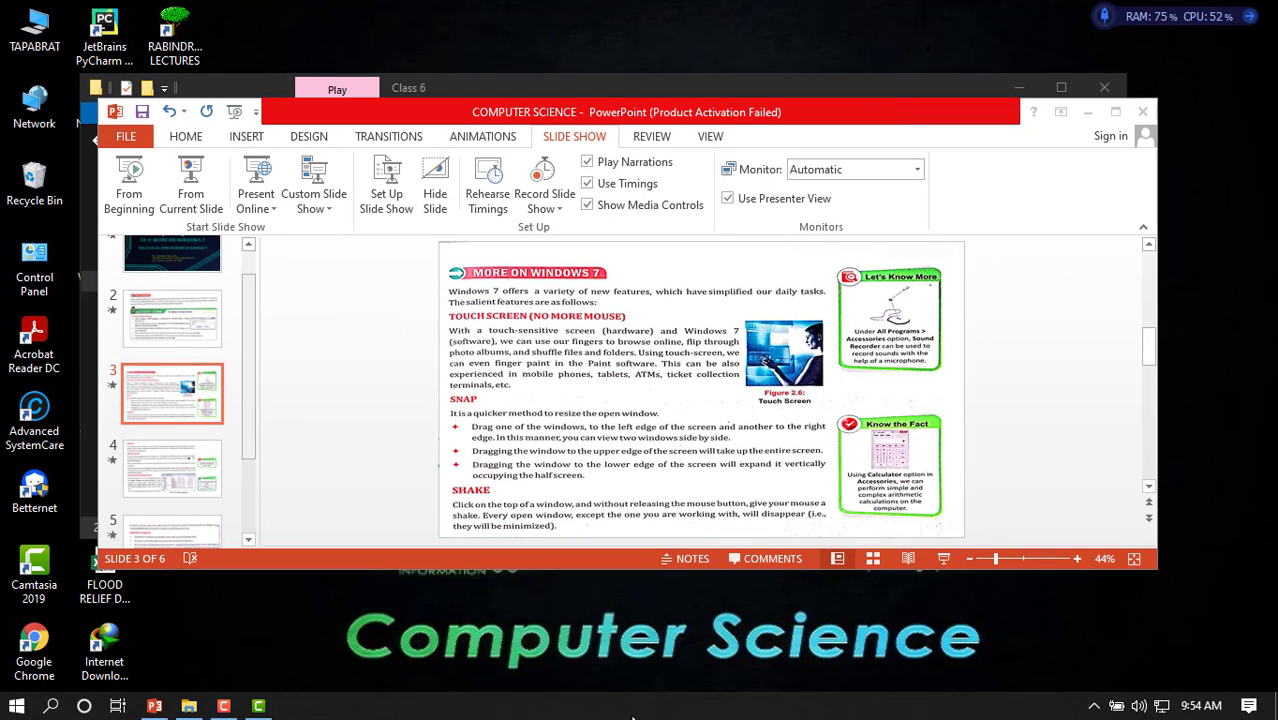
right_click(633, 717)
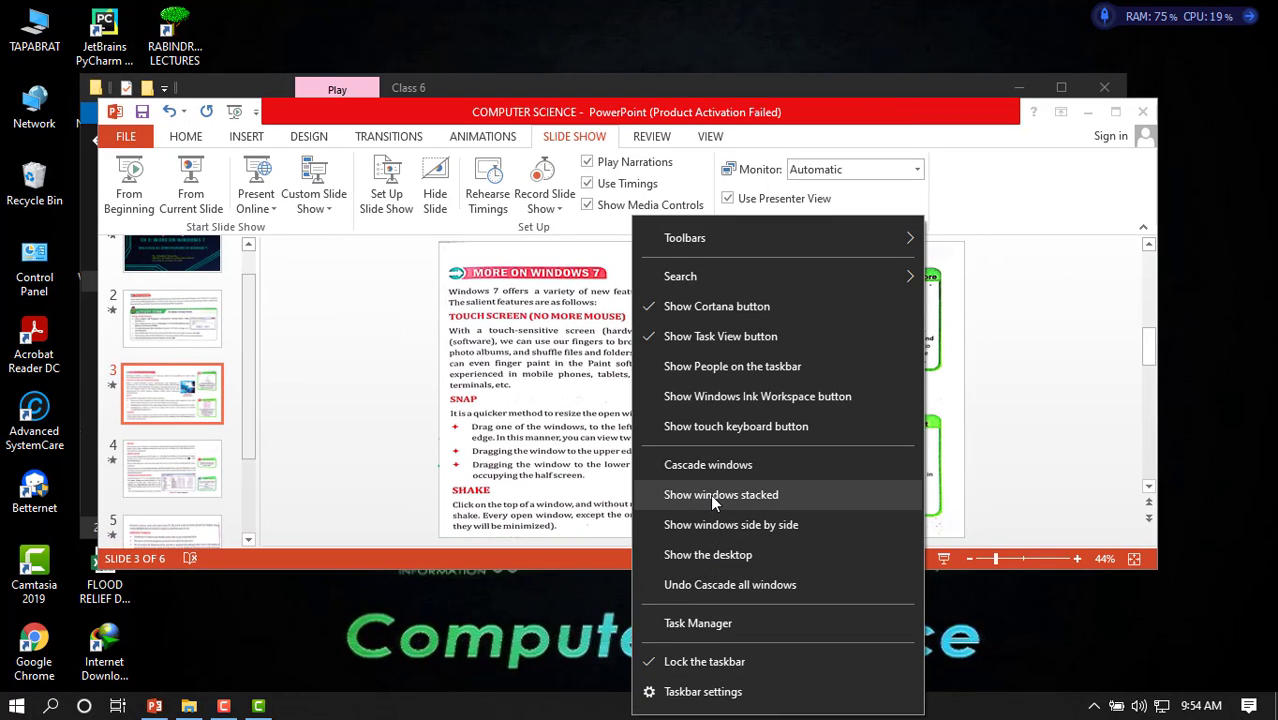
click(751, 494)
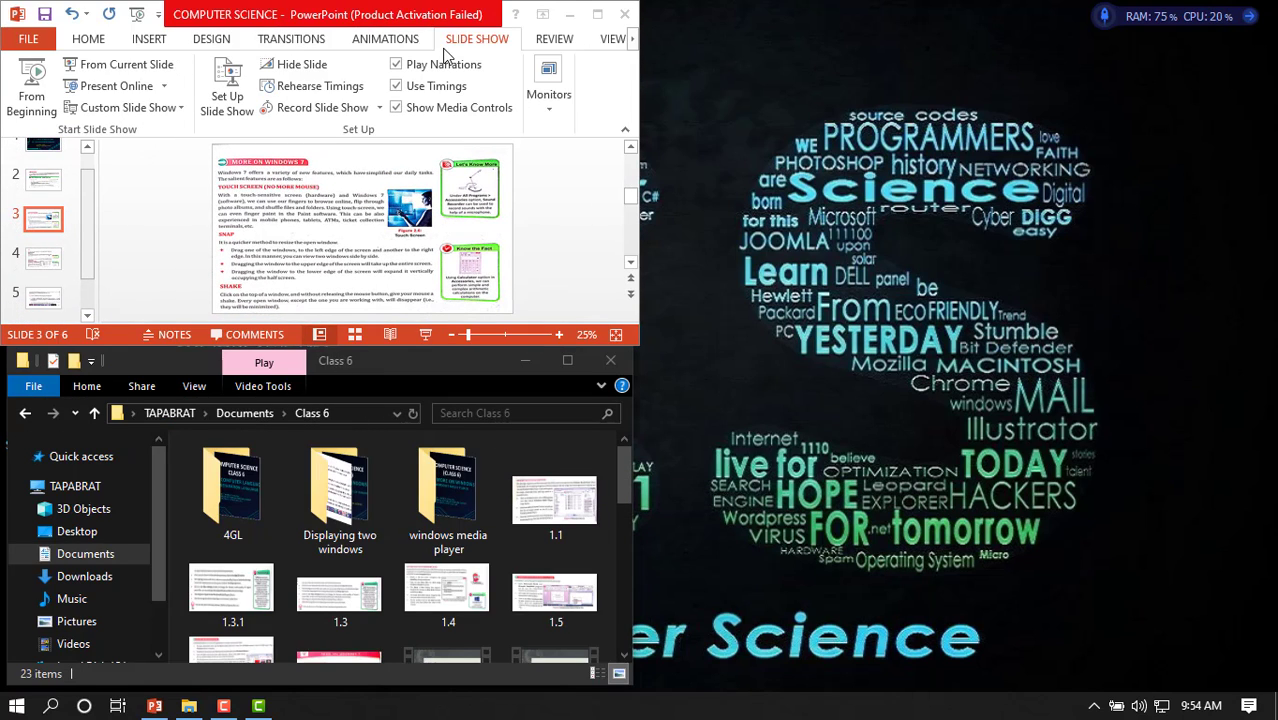
Step: Apply the side-by-side window arrangement and move the Class 6 window next to the presentation window
right_click(652, 713)
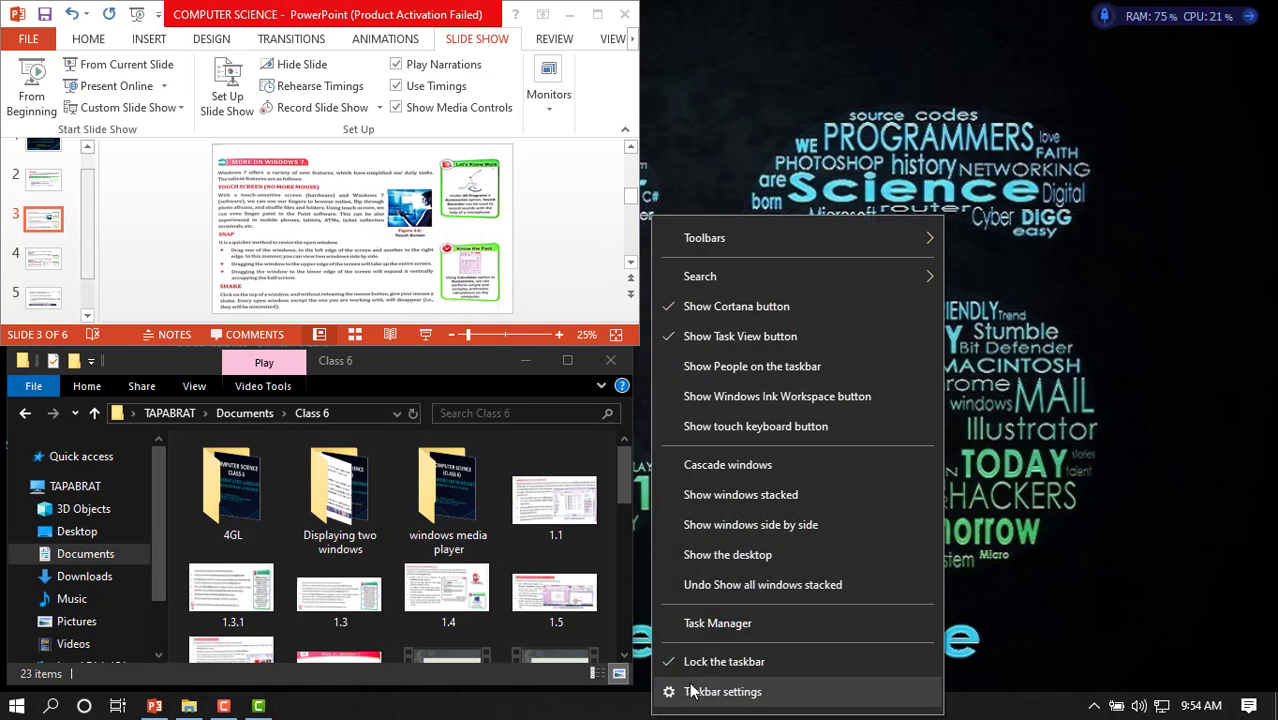
click(770, 524)
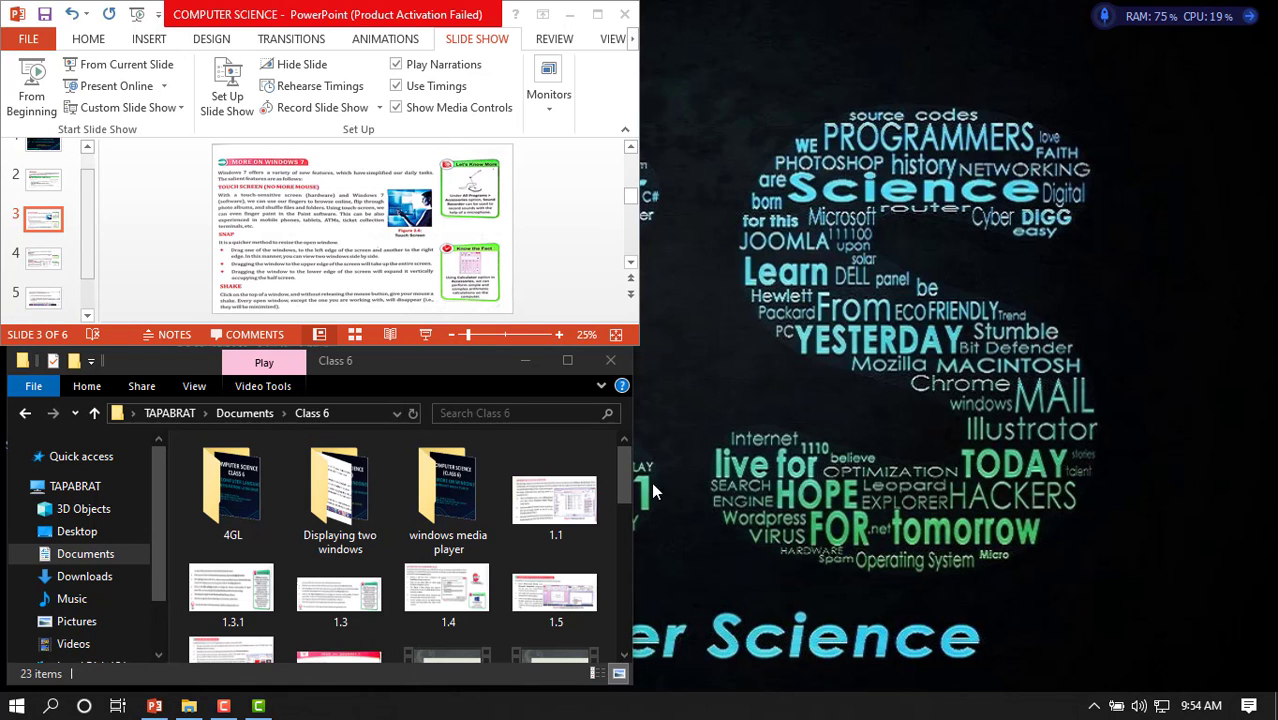
click(410, 395)
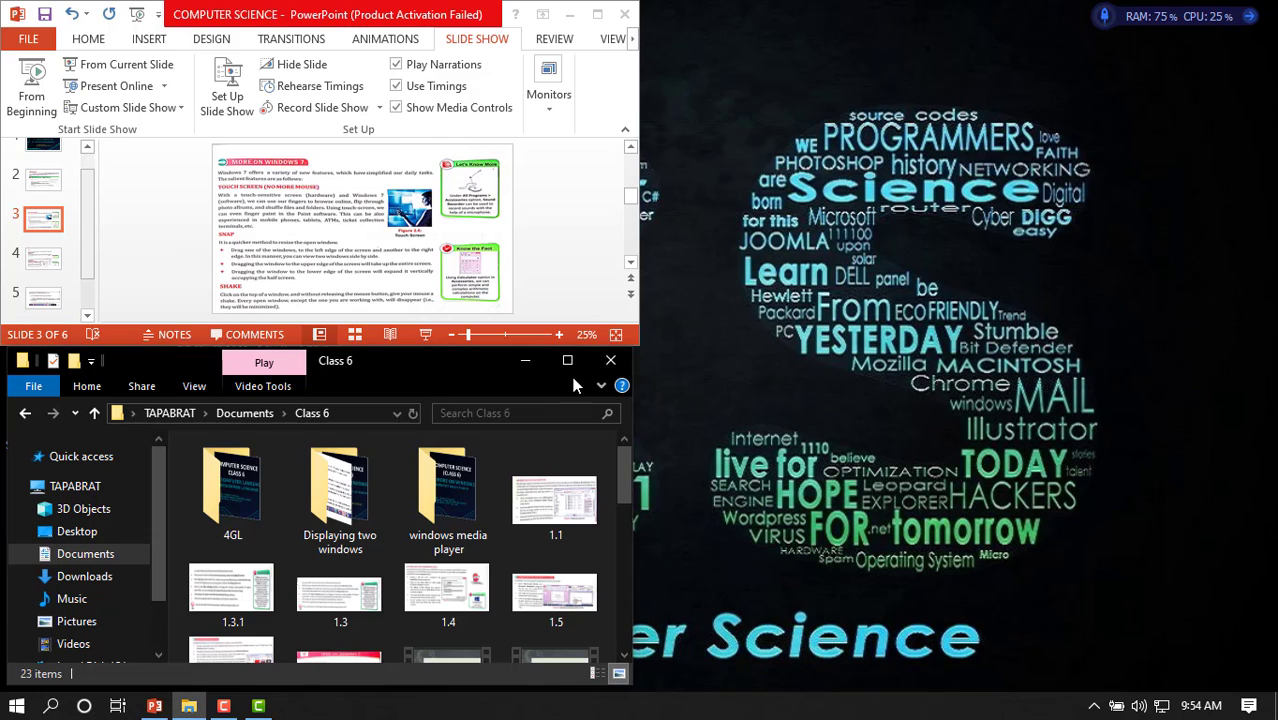
drag(446, 368, 1016, 31)
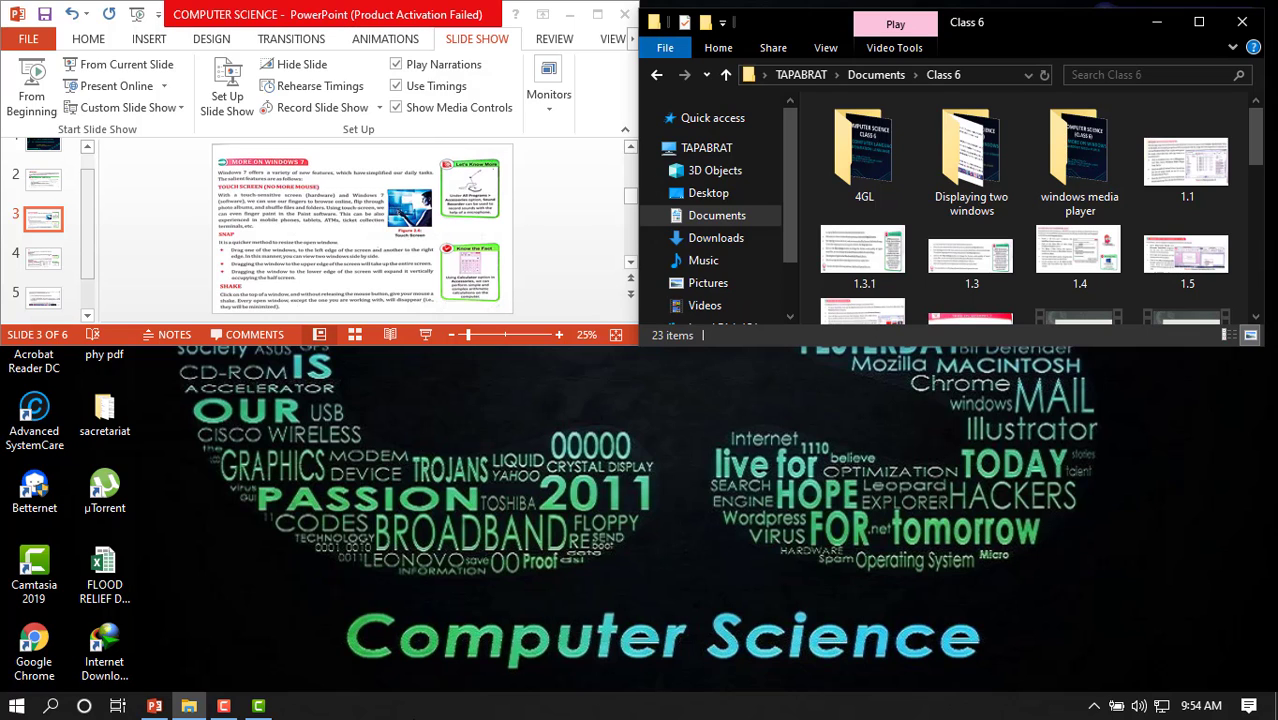
Step: Maximize the presentation and Class 6 windows, and apply the side-by-side window arrangement to them
click(595, 16)
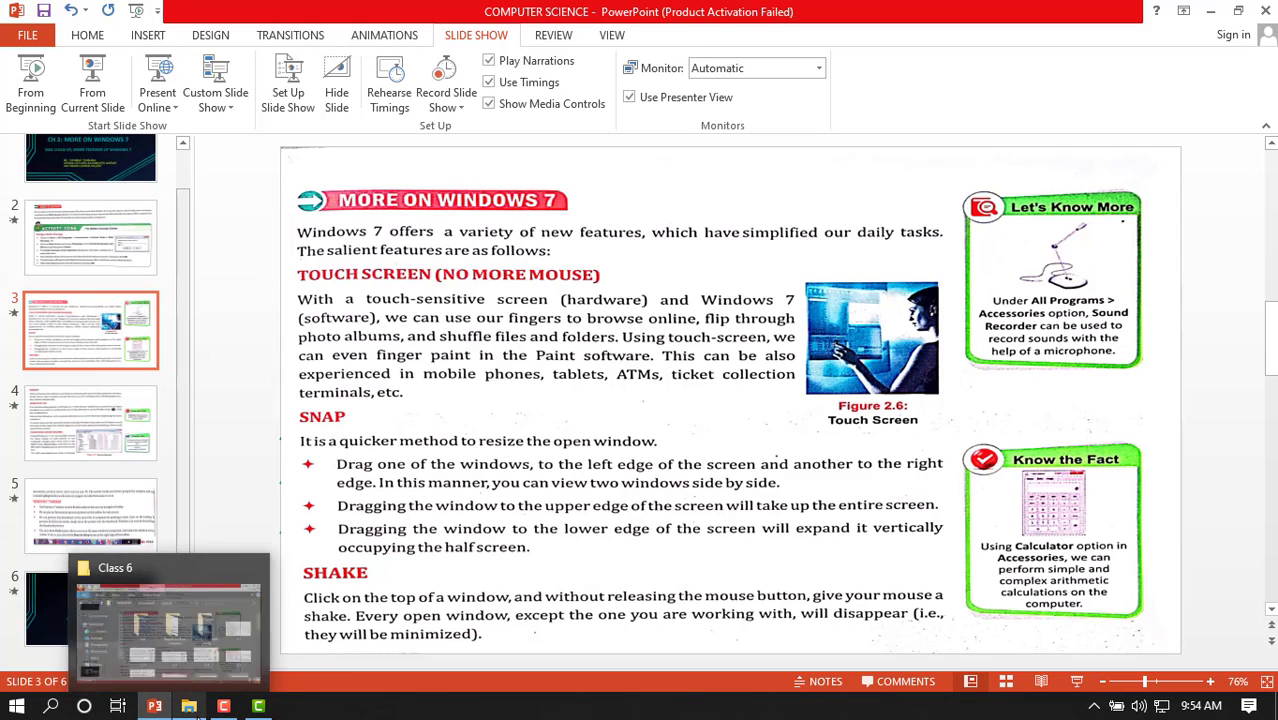
click(190, 622)
click(1199, 21)
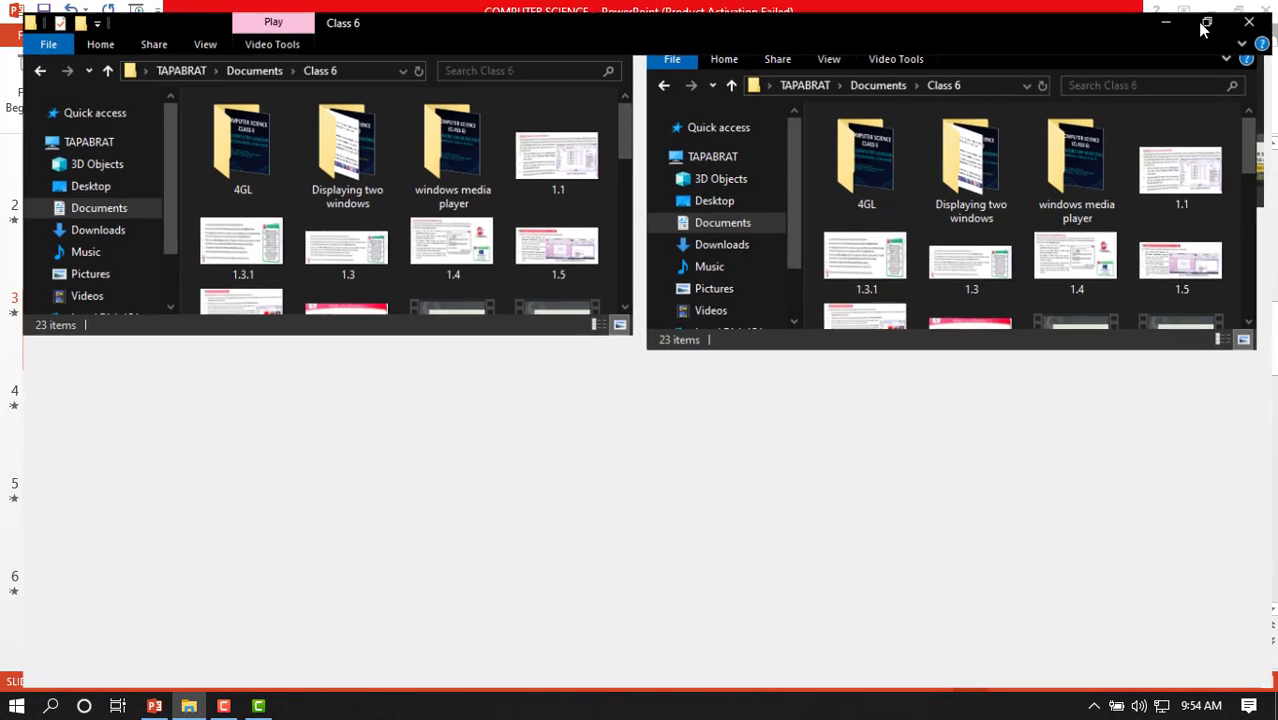
right_click(872, 706)
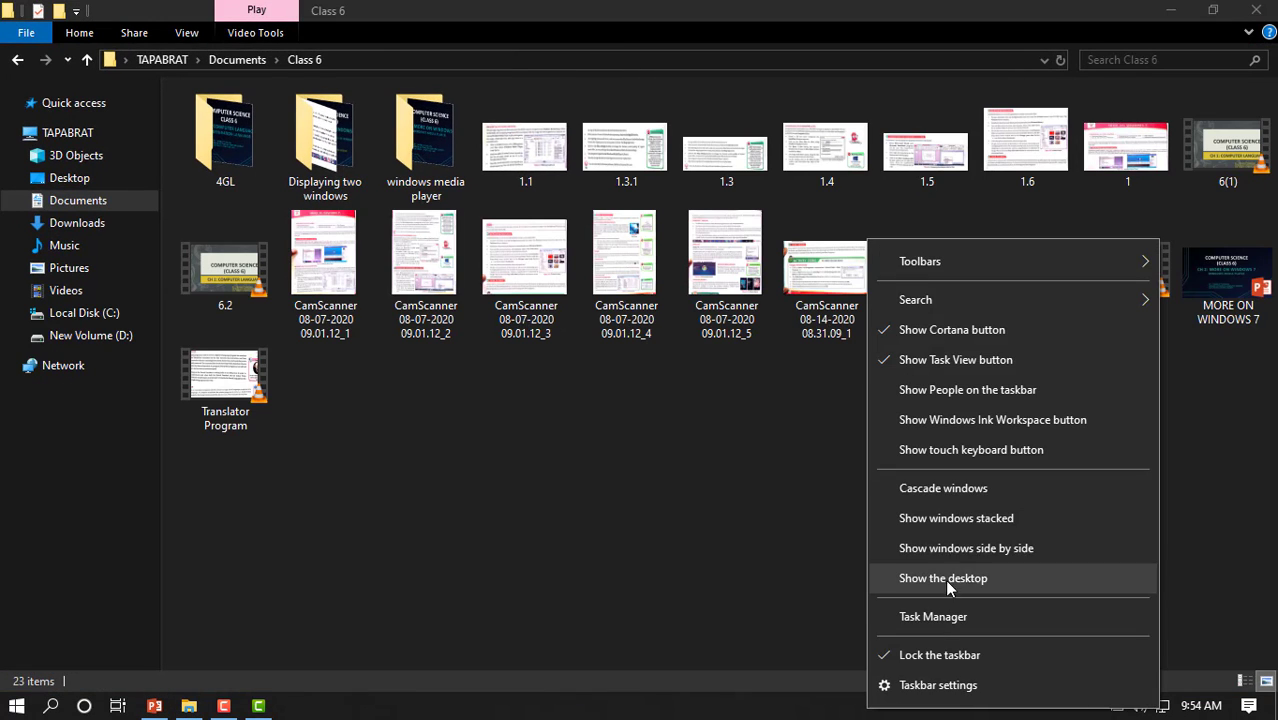
click(955, 546)
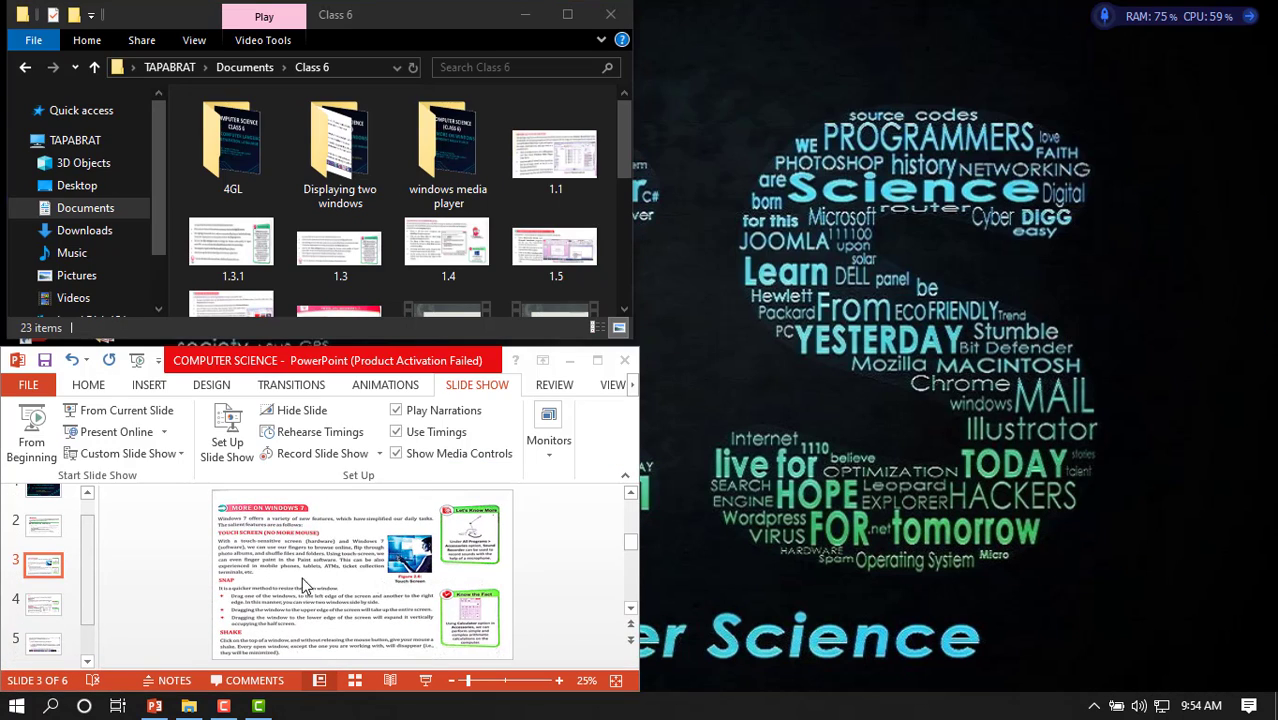
Step: Maximize the presentation and Class 6 folder windows, and bring the presentation back to the front
click(168, 710)
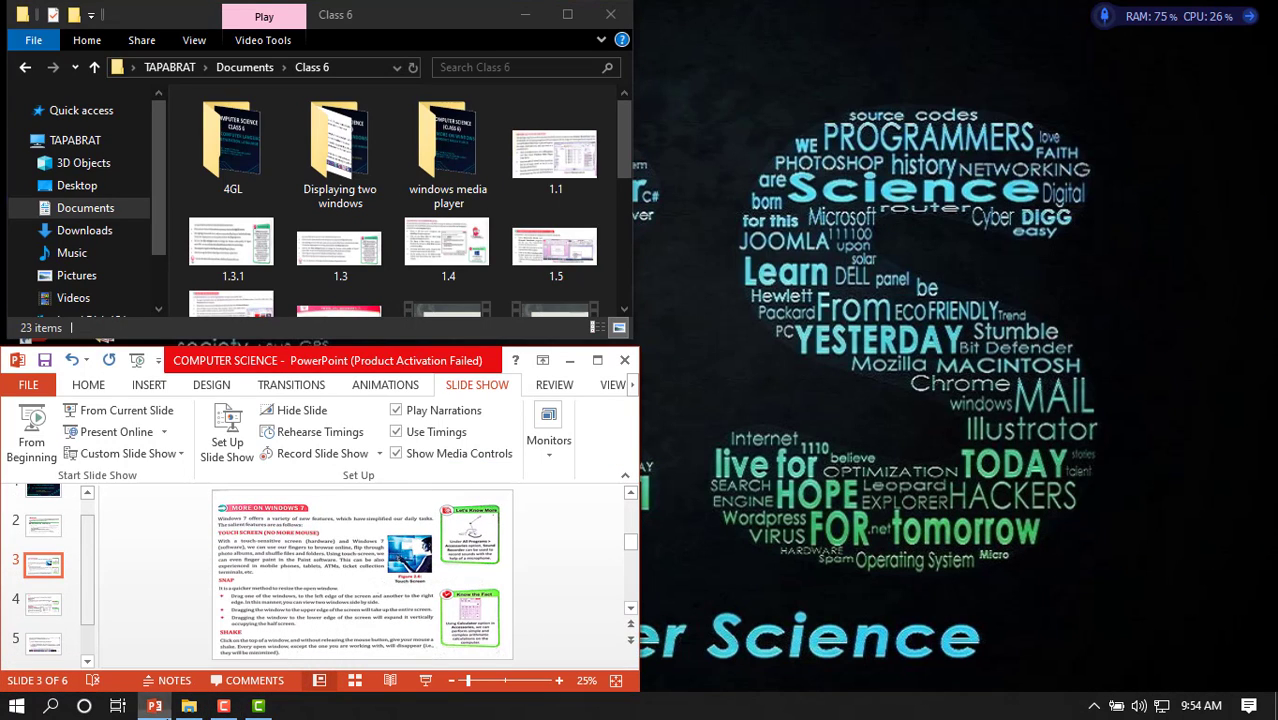
click(597, 360)
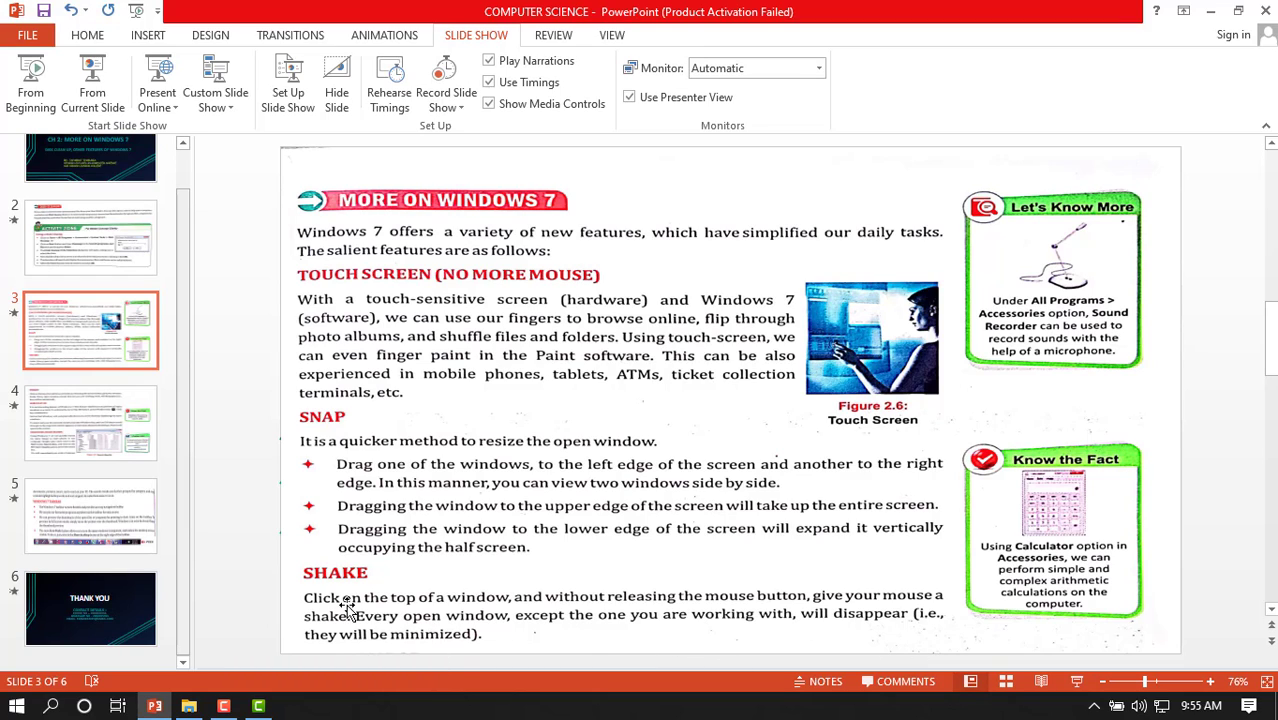
click(189, 706)
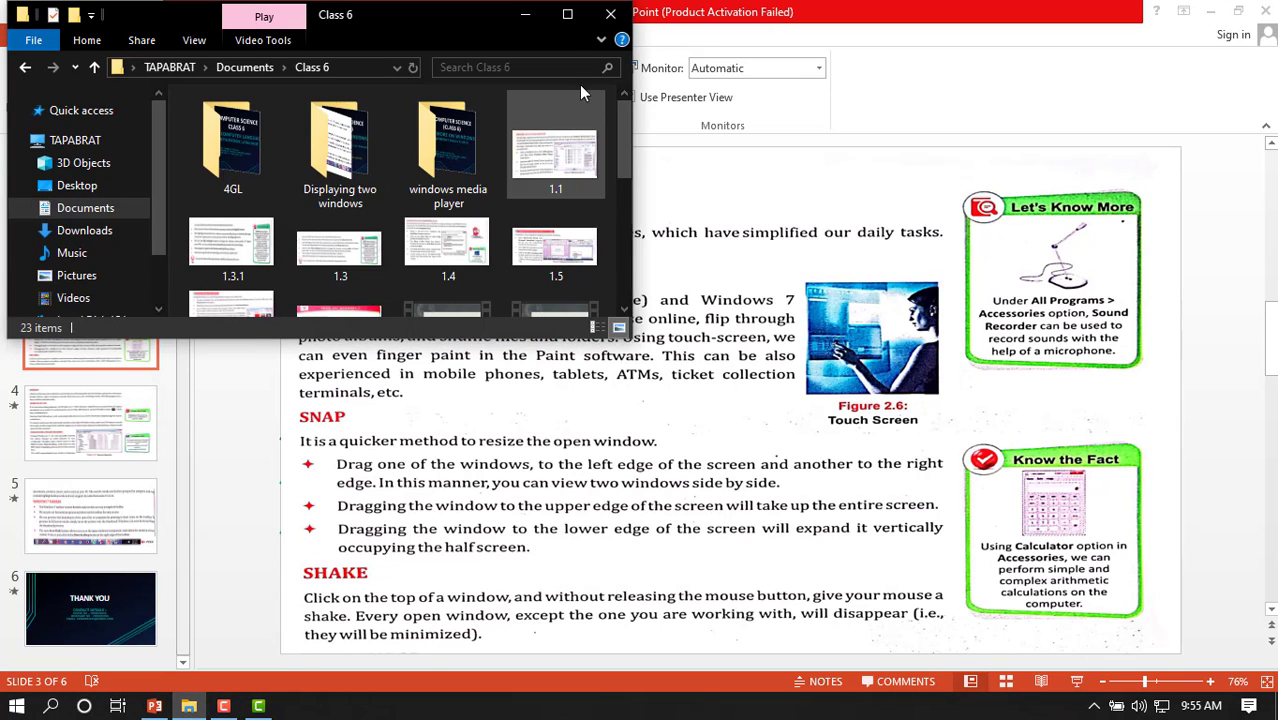
click(568, 18)
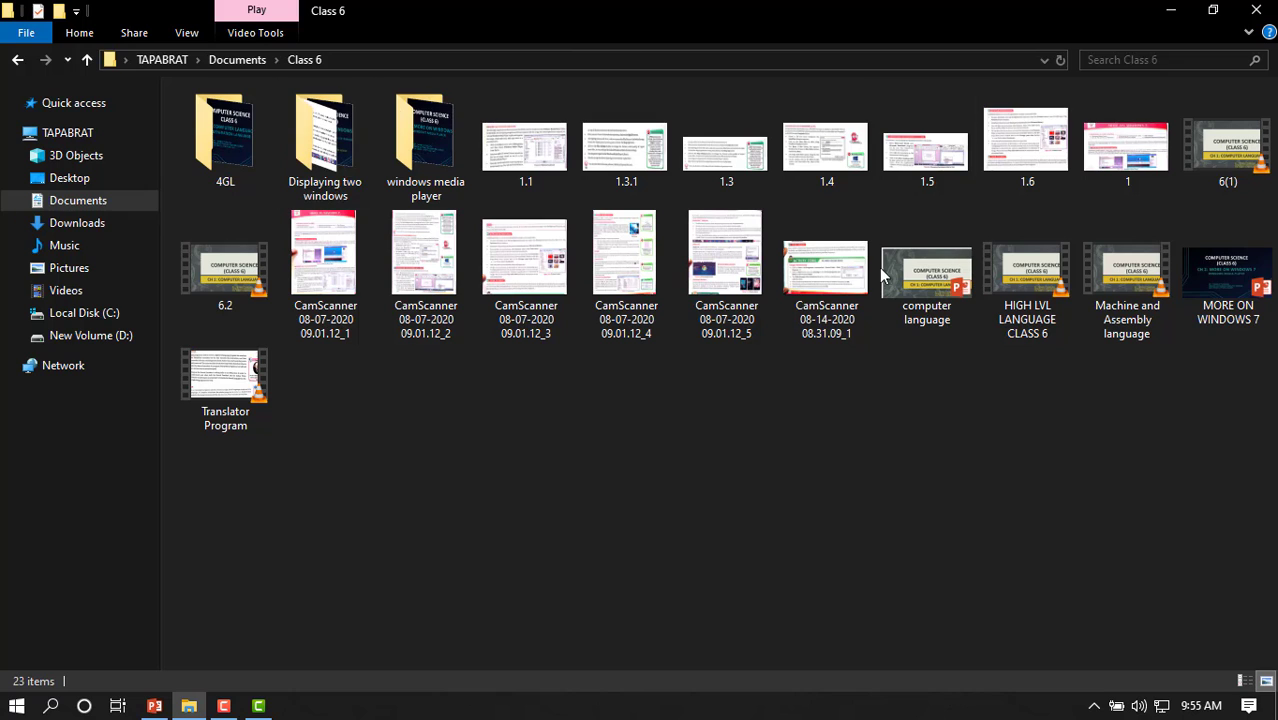
click(154, 706)
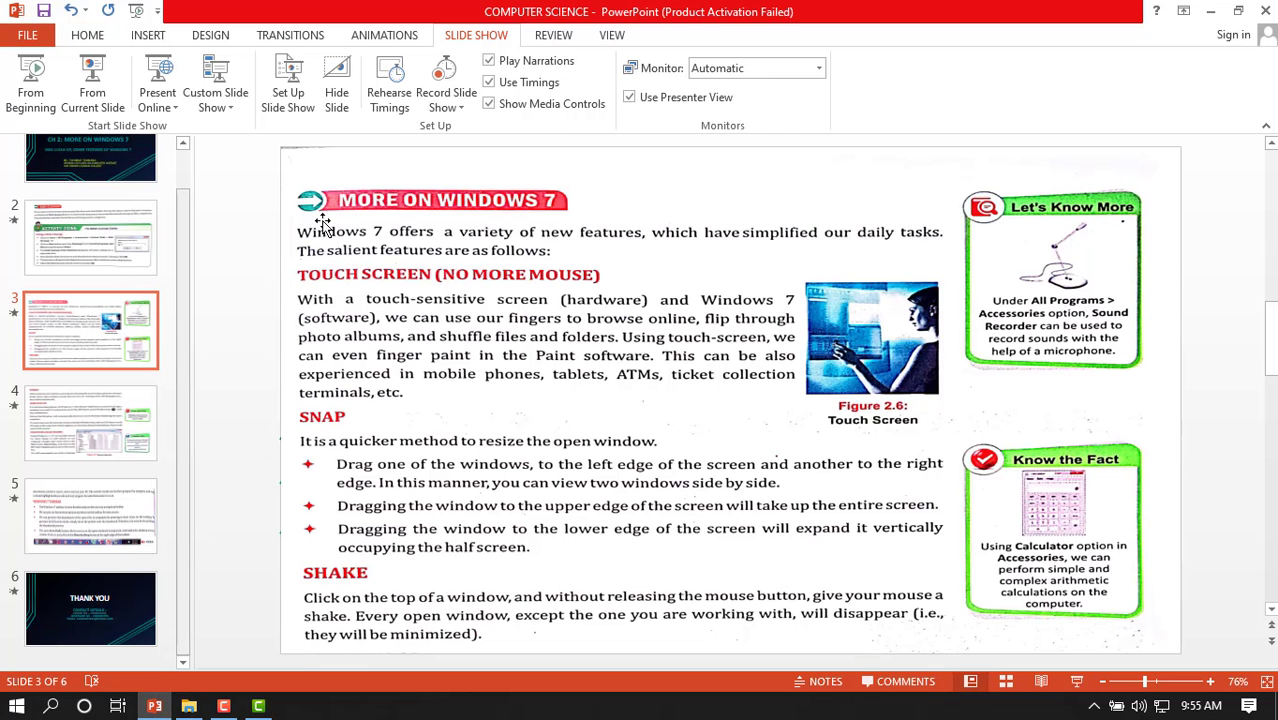
Step: Show the Camtasia editor and the Camtasia recorder over the presentation, and minimize both of them
click(256, 706)
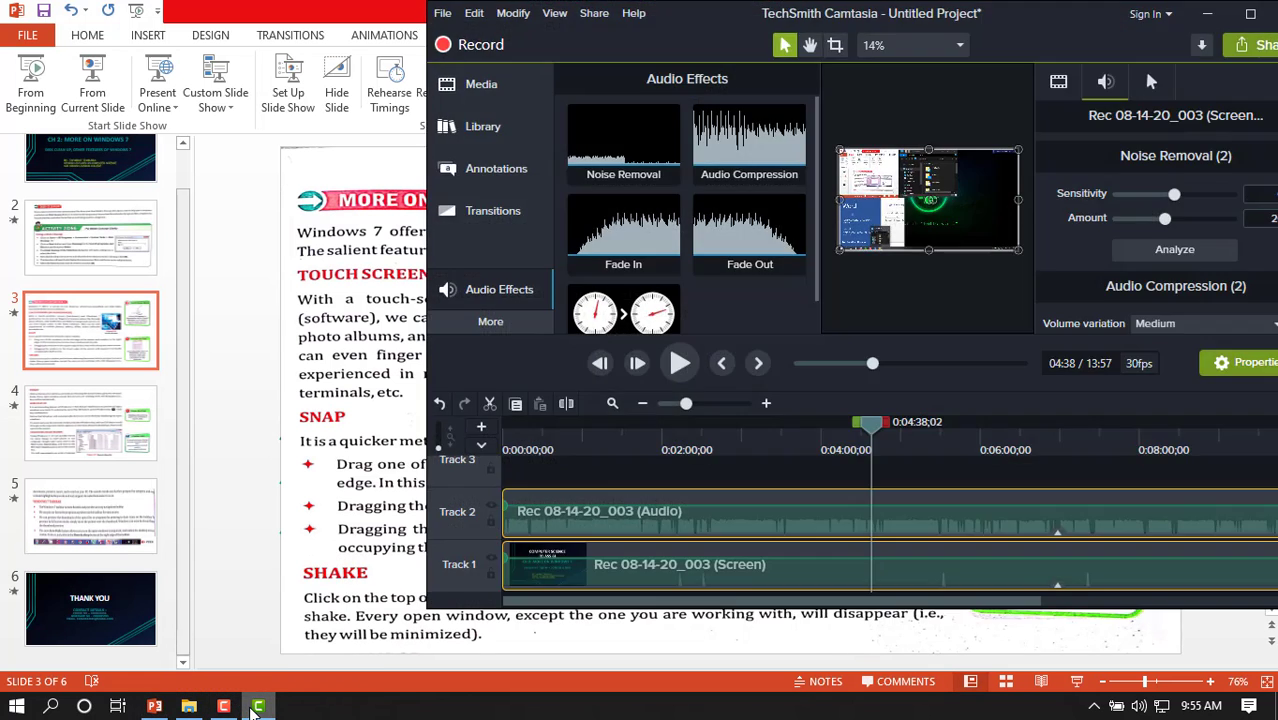
click(1250, 13)
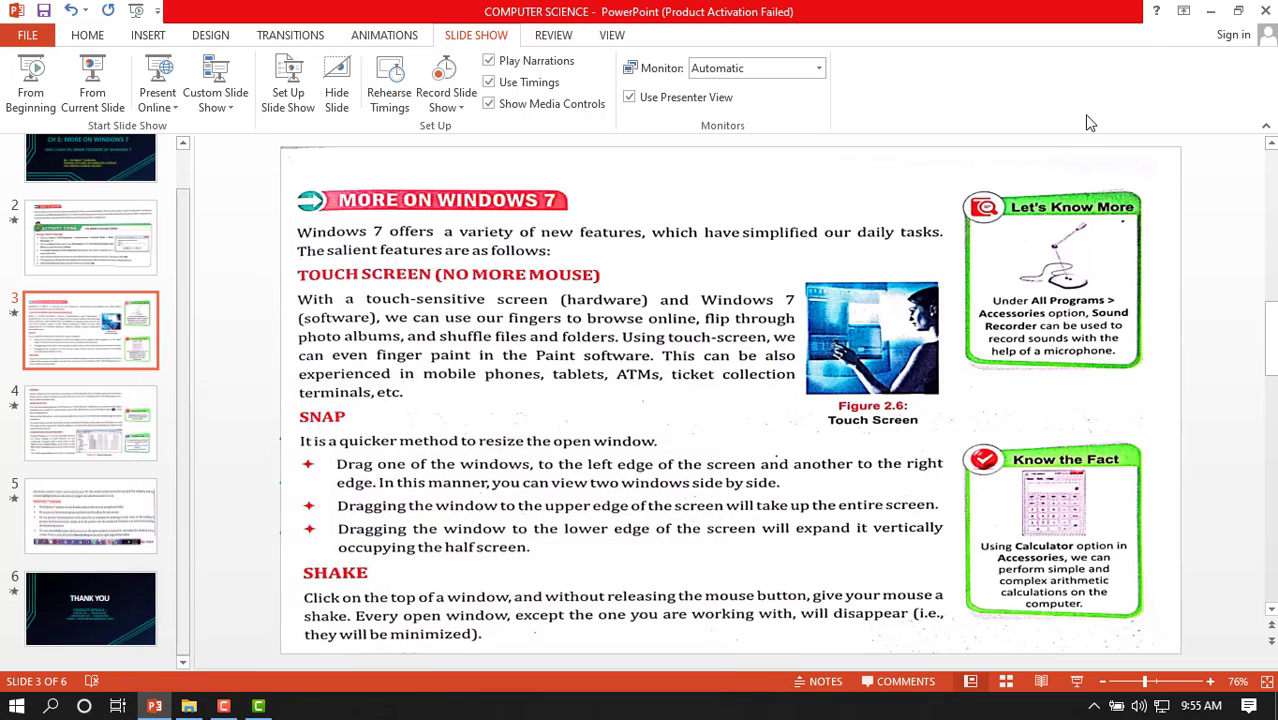
click(1177, 8)
click(221, 707)
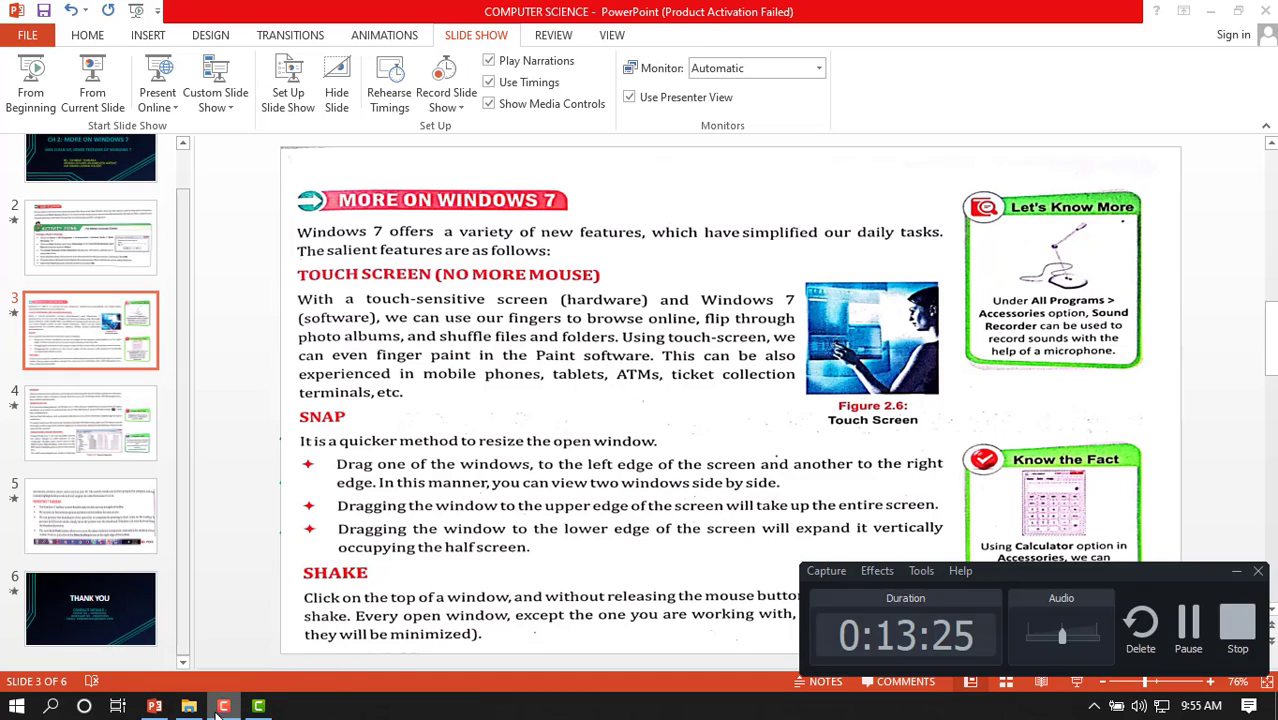
click(215, 707)
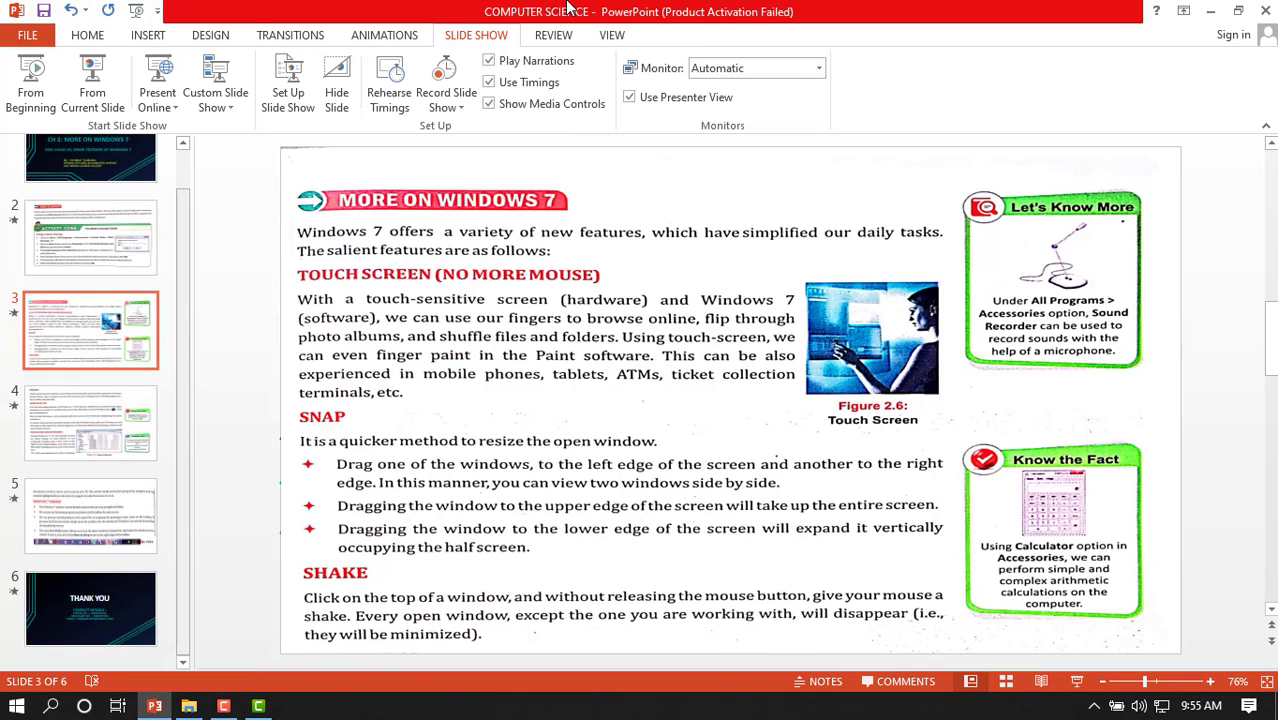
Step: Shake the presentation window to minimize the other open windows, and minimize the re-maximized presentation to reveal the desktop
drag(588, 8, 629, 18)
double_click(629, 18)
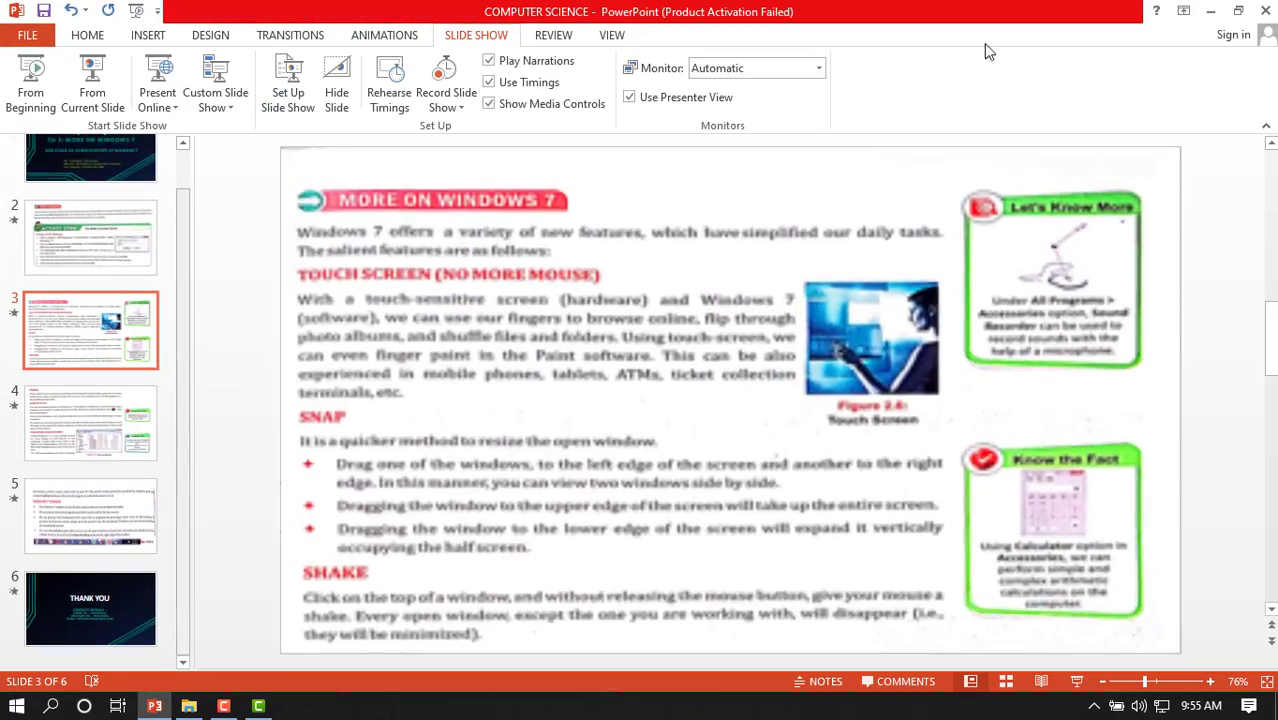
click(1207, 10)
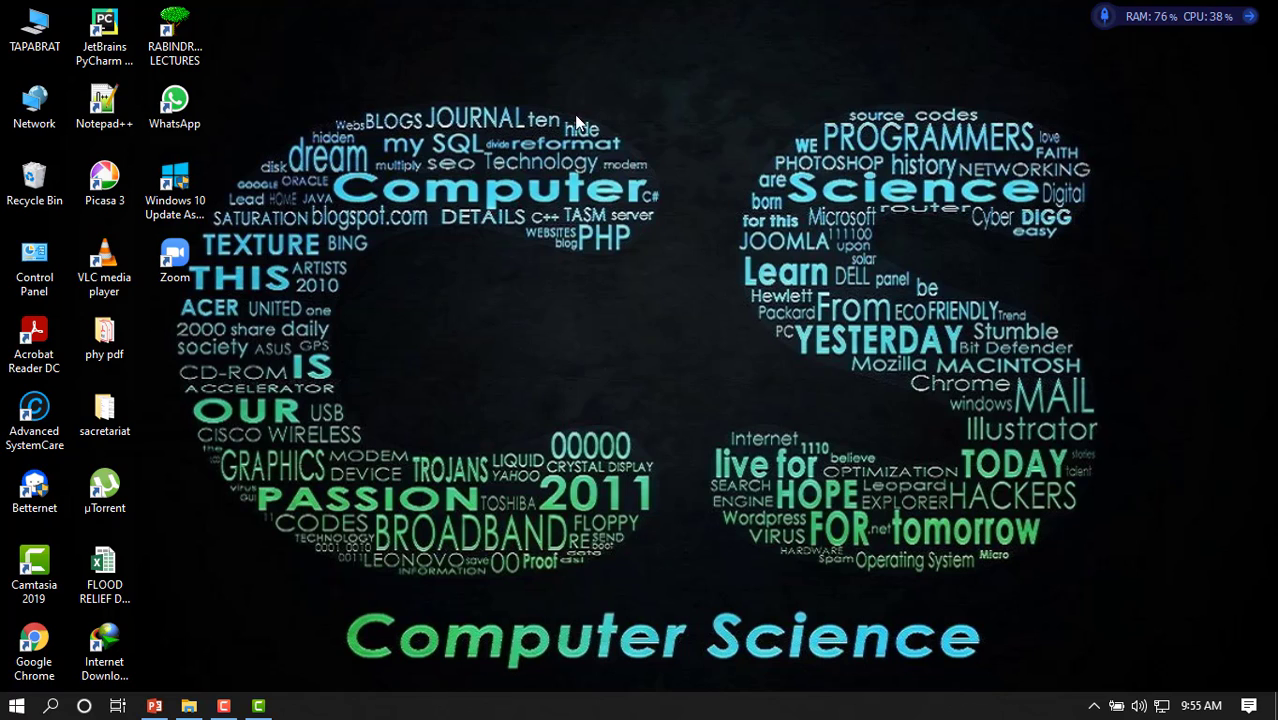
Step: Reopen the Class 6 folder and the presentation, and repeat the shake with the presentation before minimizing it
click(188, 706)
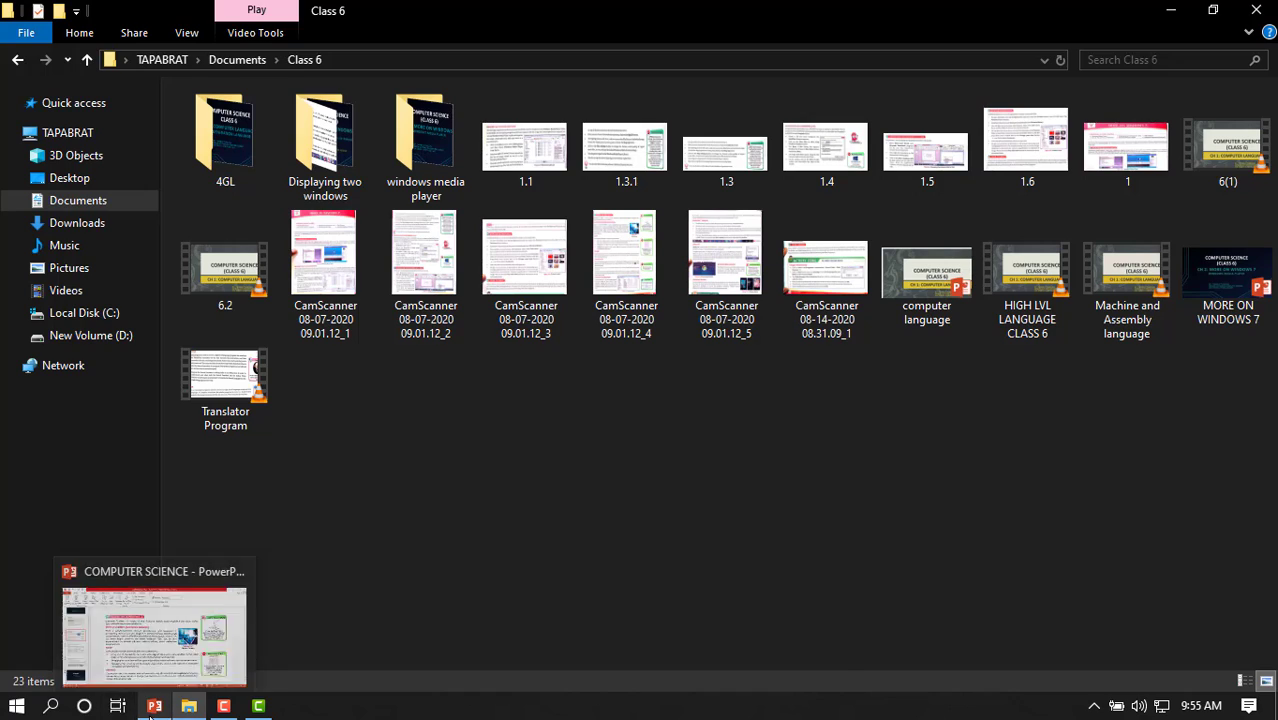
click(151, 710)
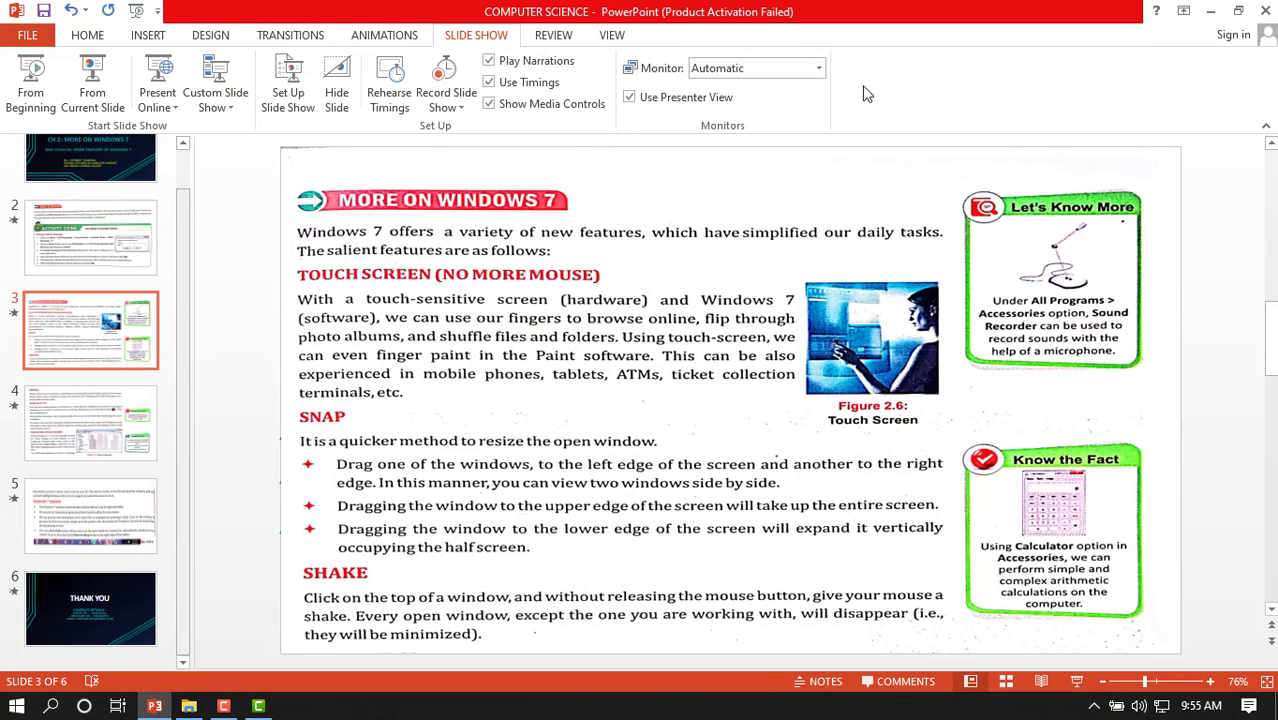
drag(628, 8, 700, 5)
click(1210, 11)
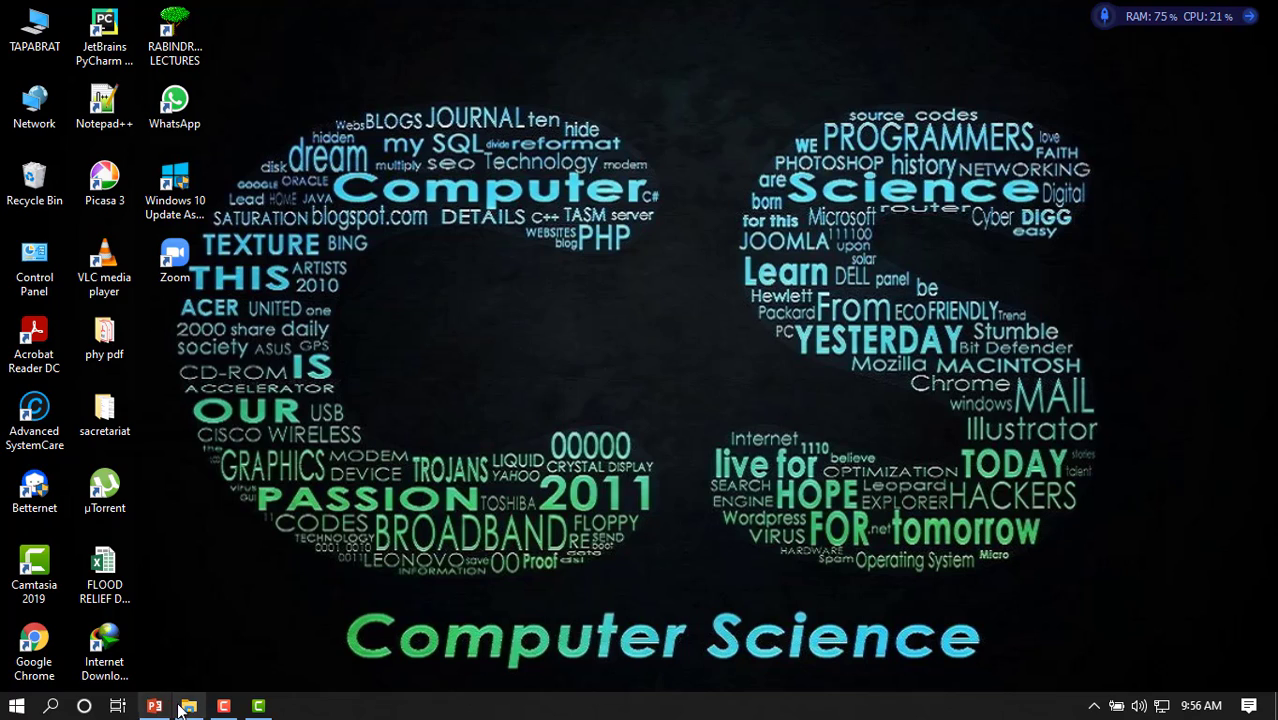
Step: Restore the minimized presentation and start the slide show from slide 3
mouse_move(184, 708)
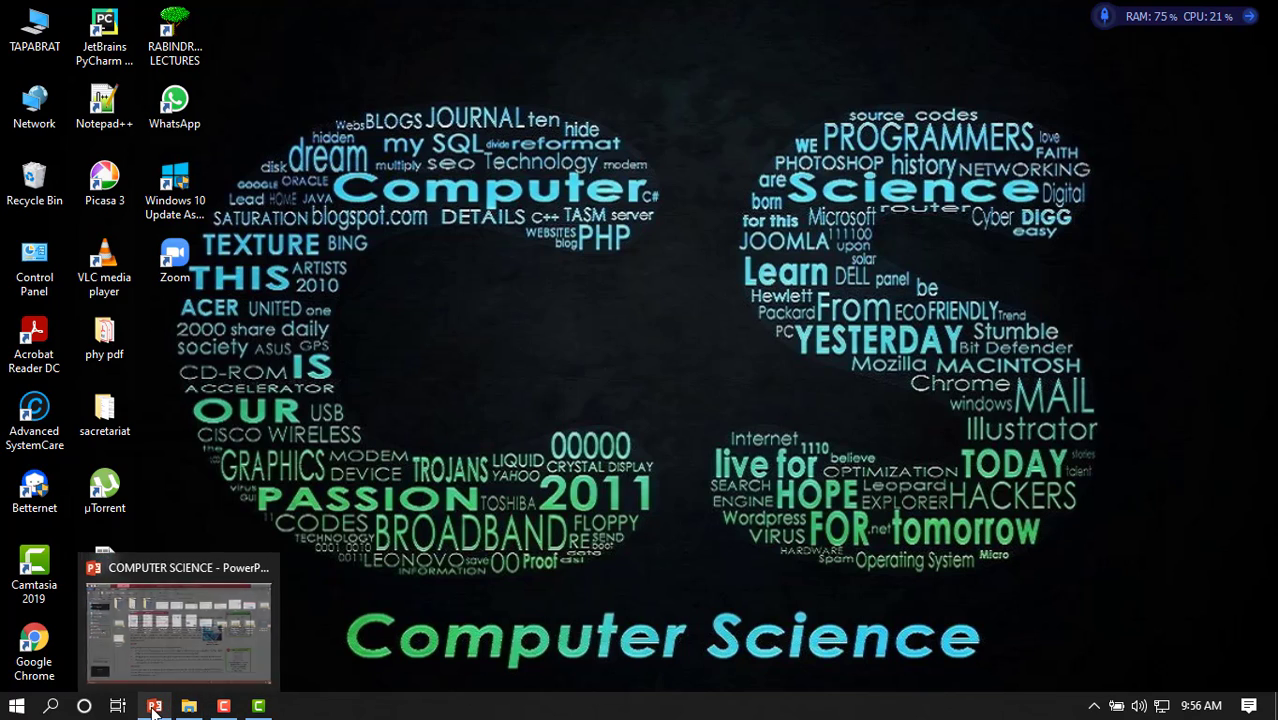
click(154, 706)
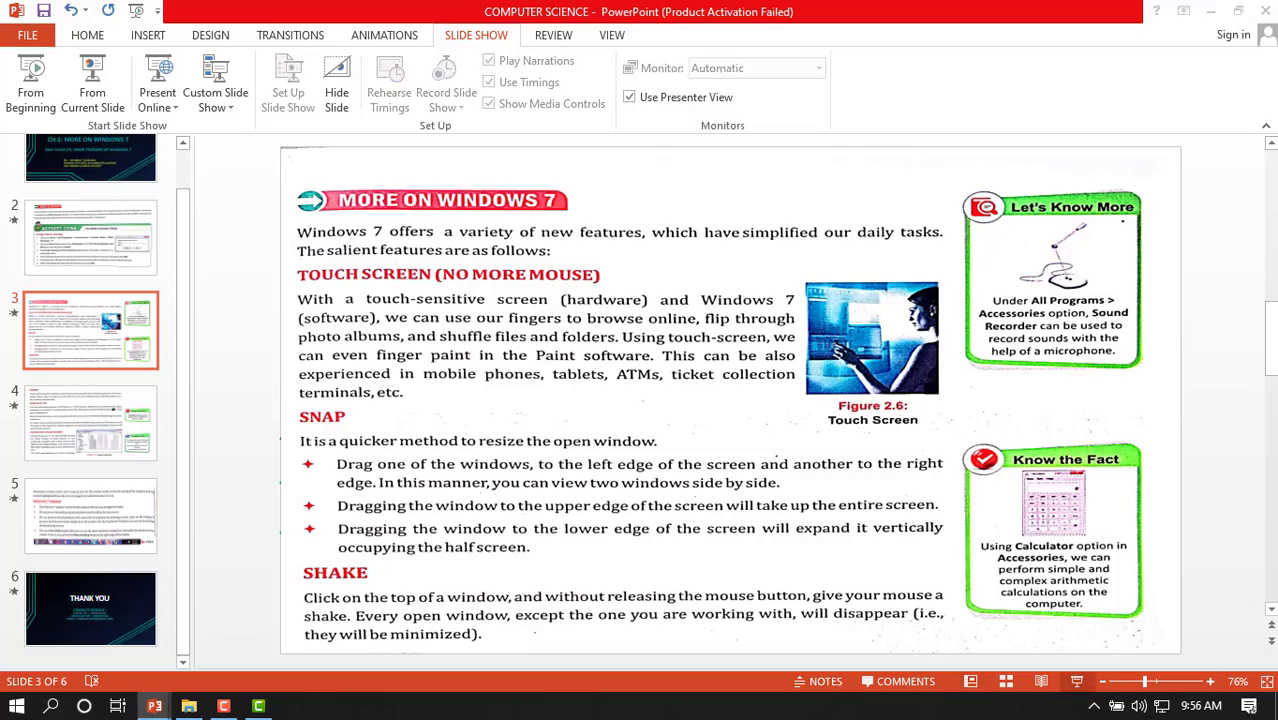
click(1077, 681)
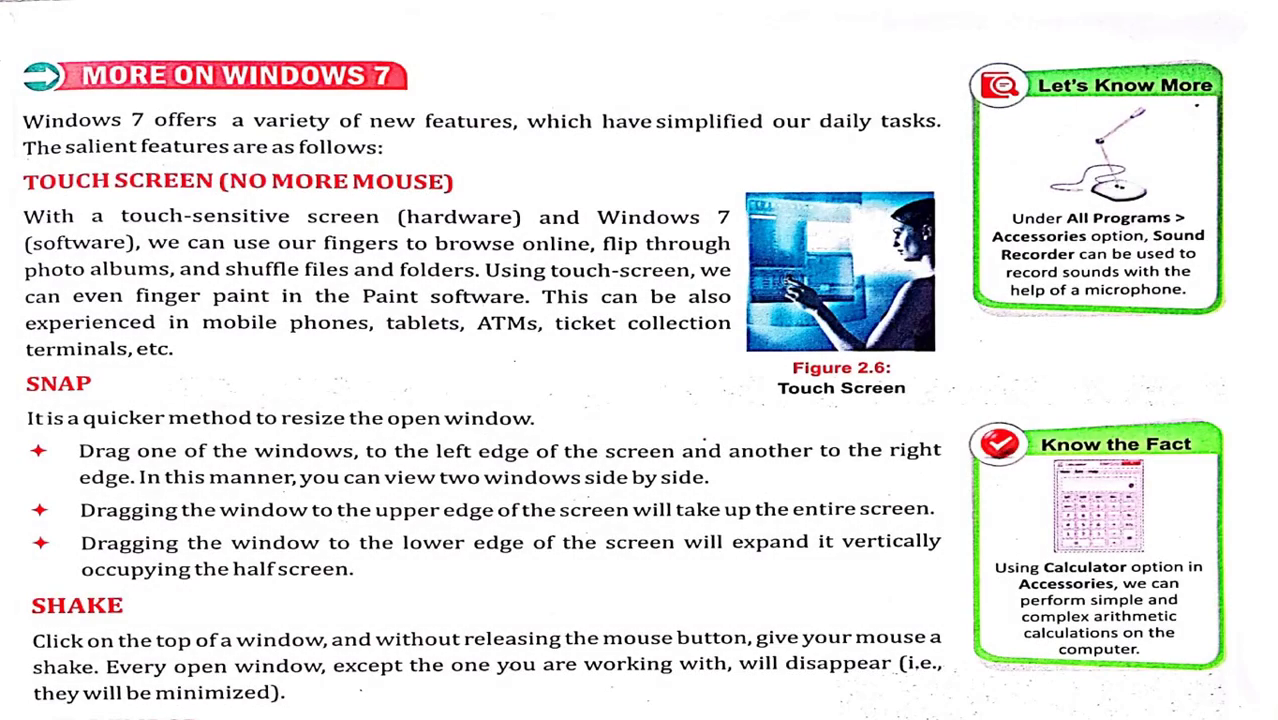